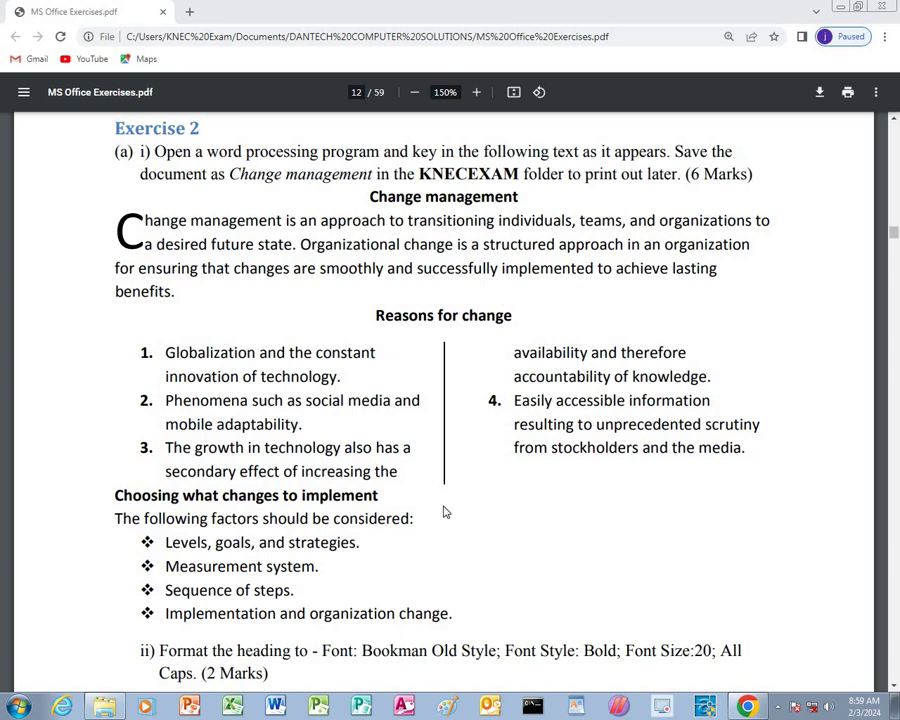
After reviewing Exercise 2, switch to the DANTECH COMPUTER SOLUTIONS folder window.
{"action": "left_click", "coordinate": [104, 706]}
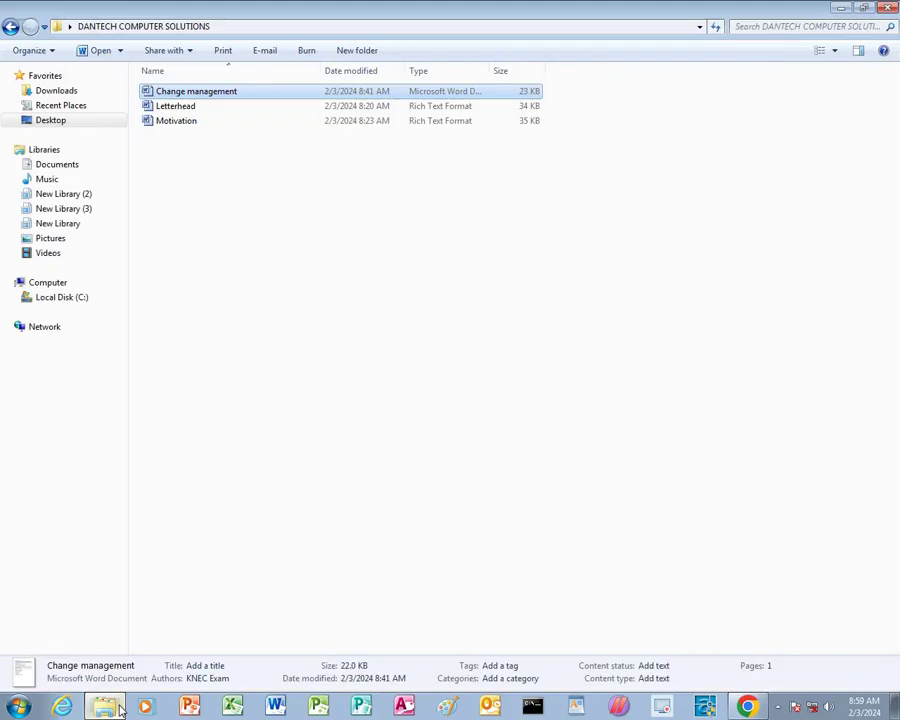
Open Change management in Word, dismiss the activation notice, and maximize the window.
{"action": "double_click", "coordinate": [237, 94]}
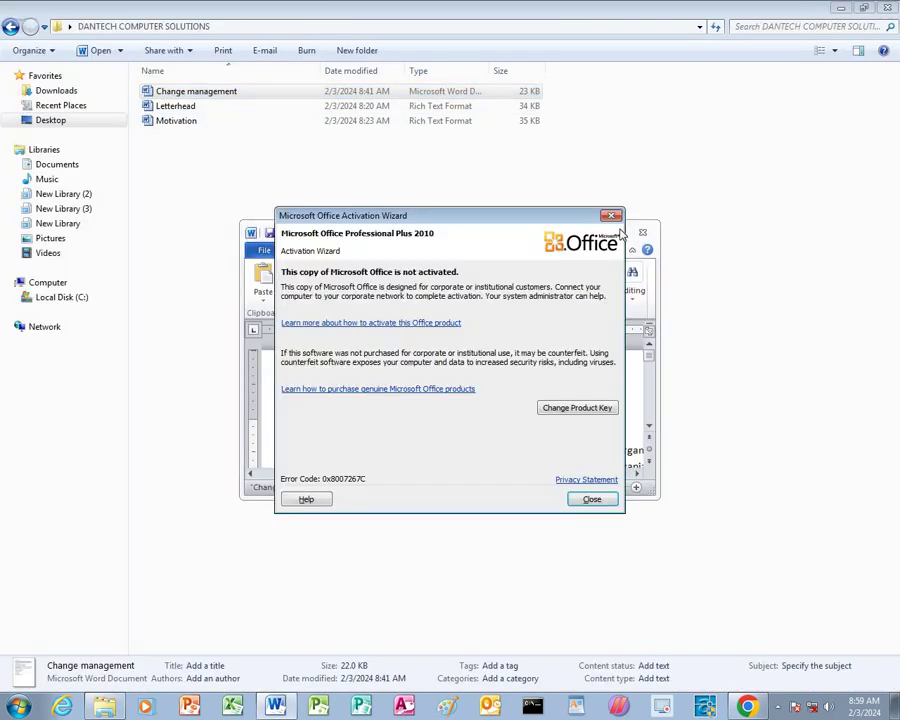
{"action": "key", "text": "Escape"}
{"action": "left_click", "coordinate": [618, 232]}
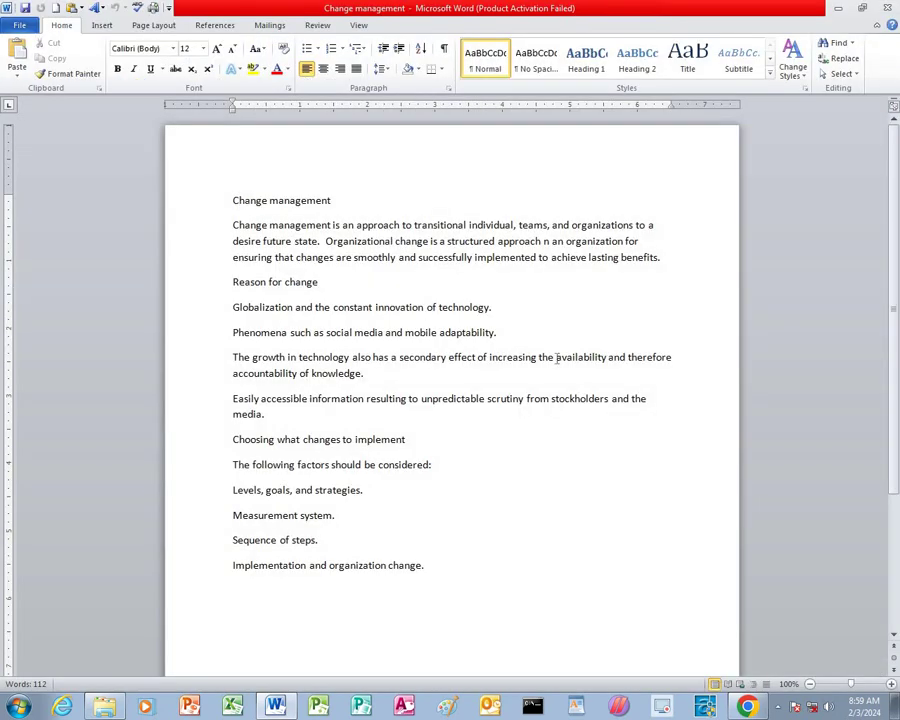
Zoom the page in and center the 'Change management' title.
{"action": "left_click", "coordinate": [890, 684]}
{"action": "left_click", "coordinate": [890, 684]}
{"action": "left_click", "coordinate": [890, 684]}
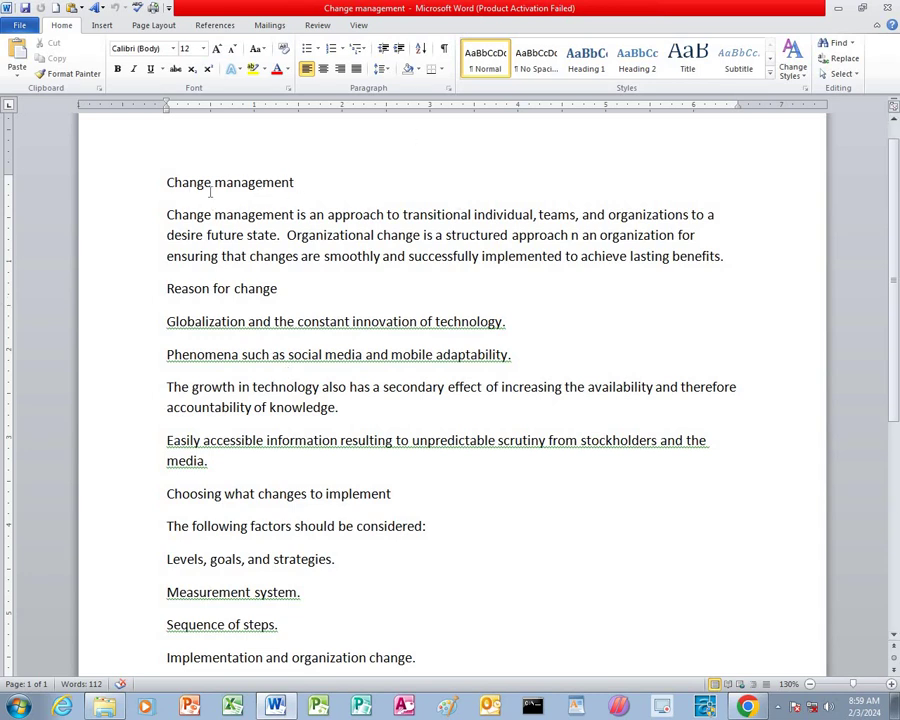
{"action": "left_click_drag", "start_coordinate": [165, 193], "coordinate": [296, 191]}
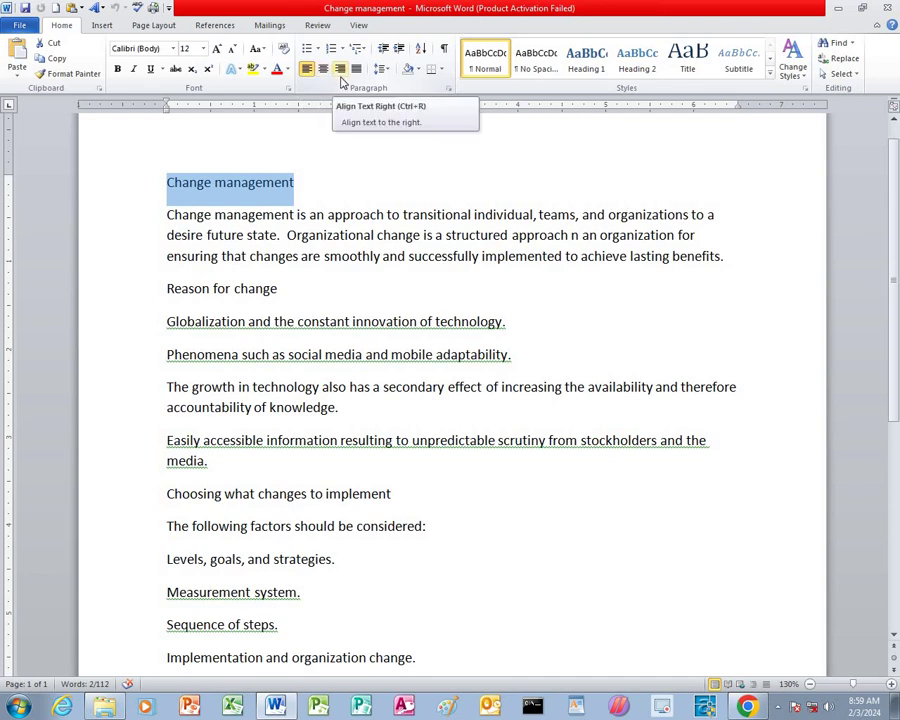
{"action": "left_click", "coordinate": [323, 70]}
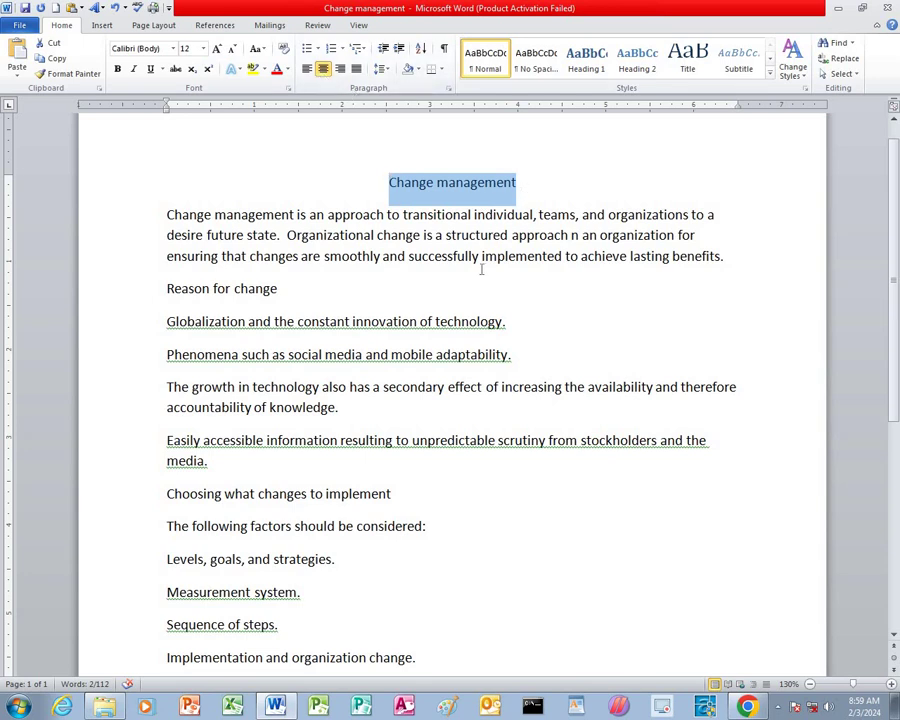
{"action": "left_click_drag", "start_coordinate": [168, 289], "coordinate": [325, 300]}
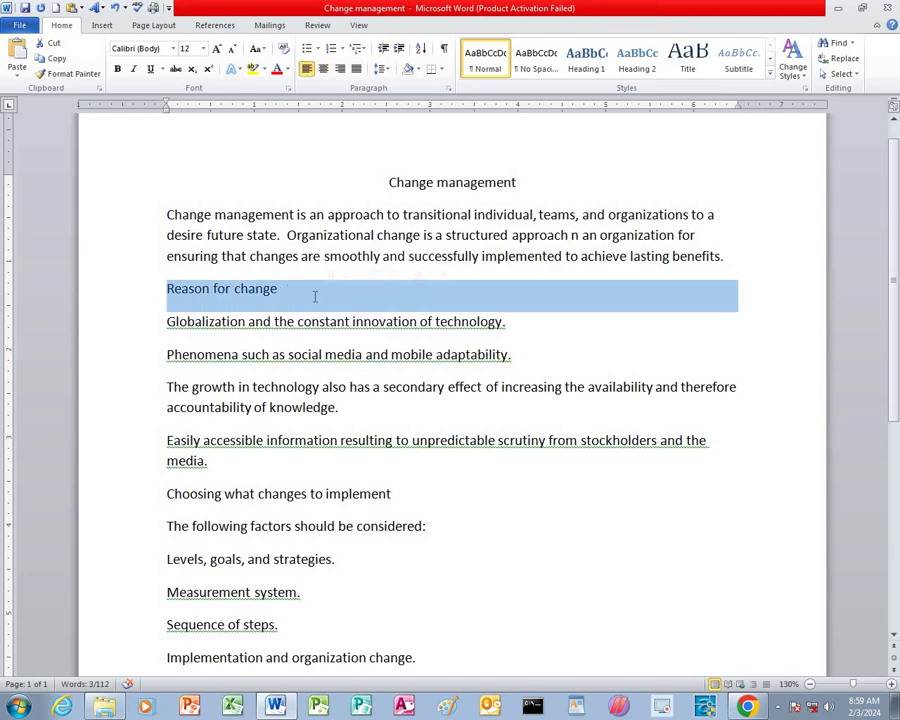
Put 'Globalization' back on its own line below 'Reason for change'.
{"action": "left_click", "coordinate": [299, 294]}
{"action": "left_click_drag", "start_coordinate": [697, 300], "coordinate": [747, 291]}
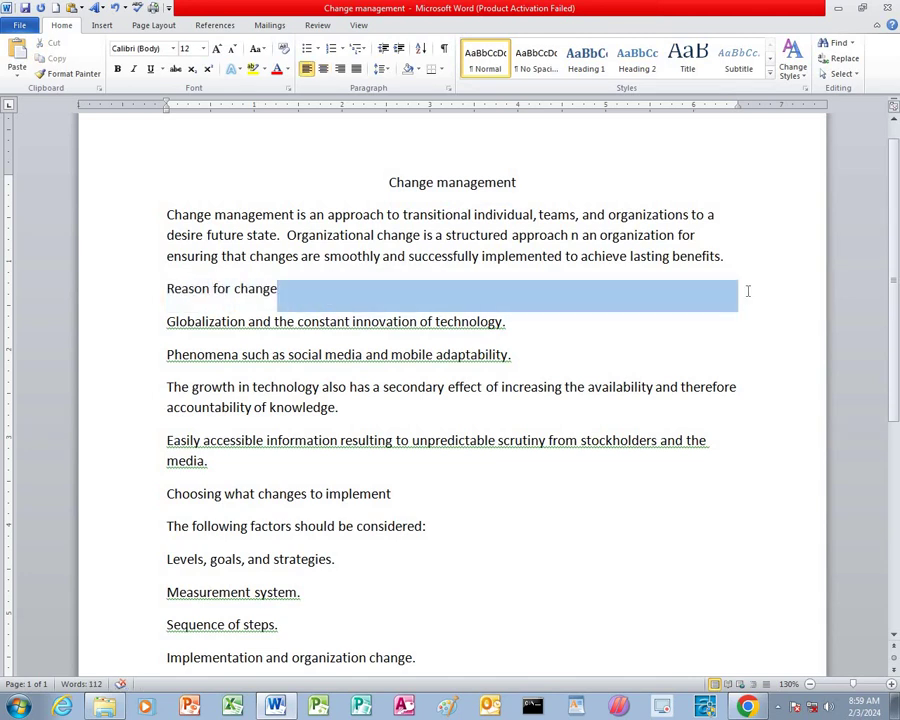
{"action": "key", "text": "Delete"}
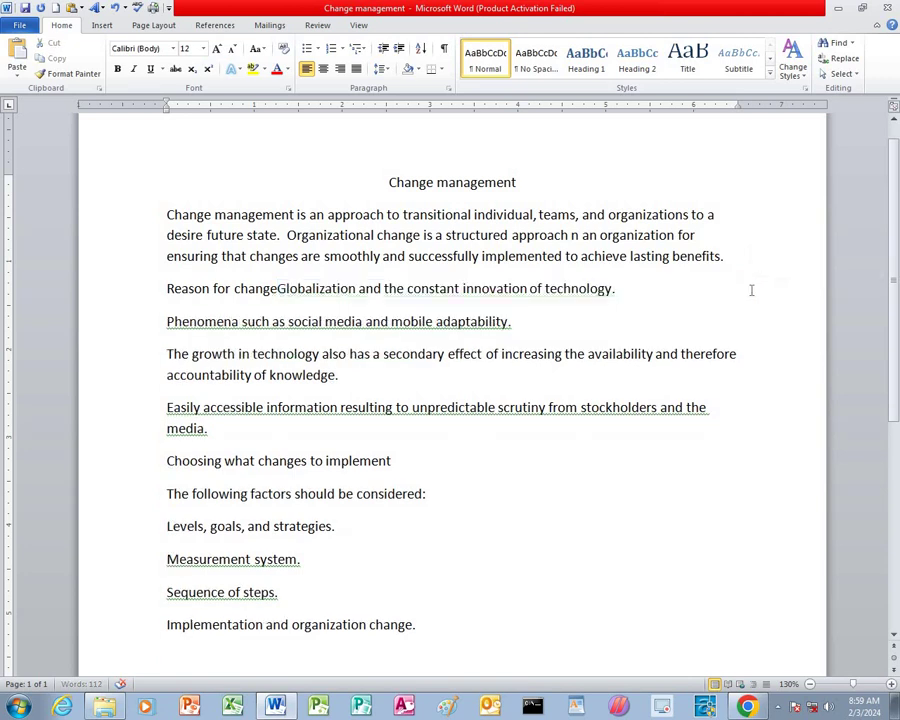
{"action": "key", "text": "Return"}
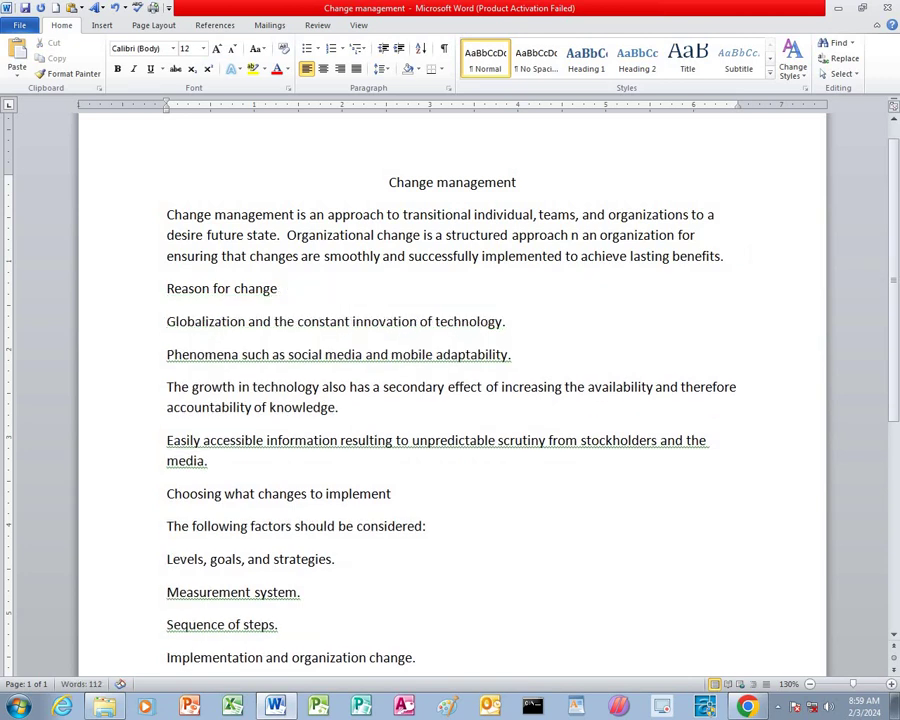
Center and bold the 'Reason for change' subheading.
{"action": "left_click", "coordinate": [281, 292], "text": "shift"}
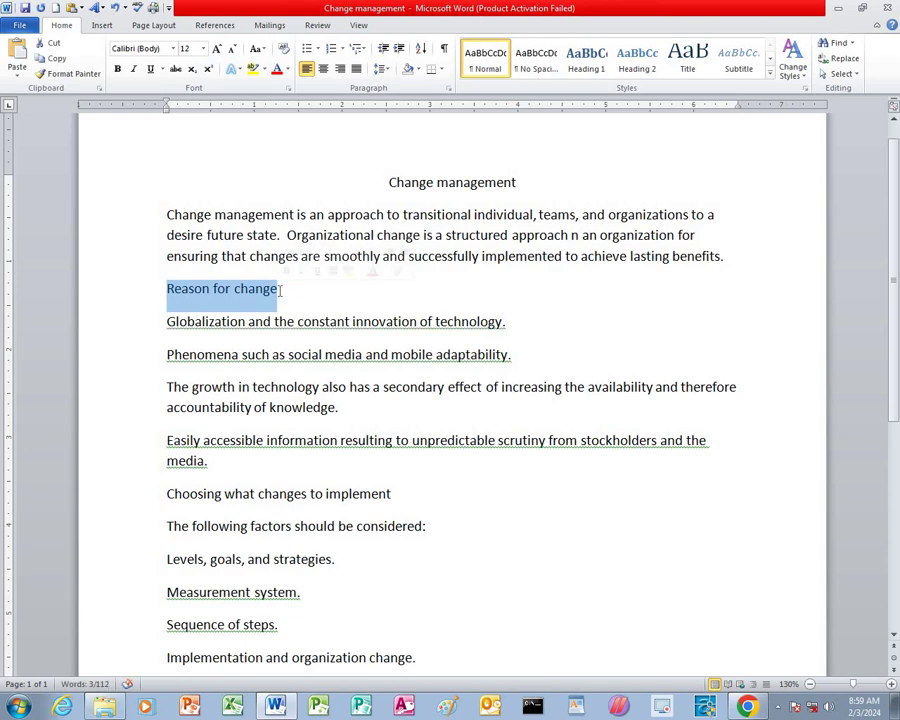
{"action": "left_click", "coordinate": [322, 71]}
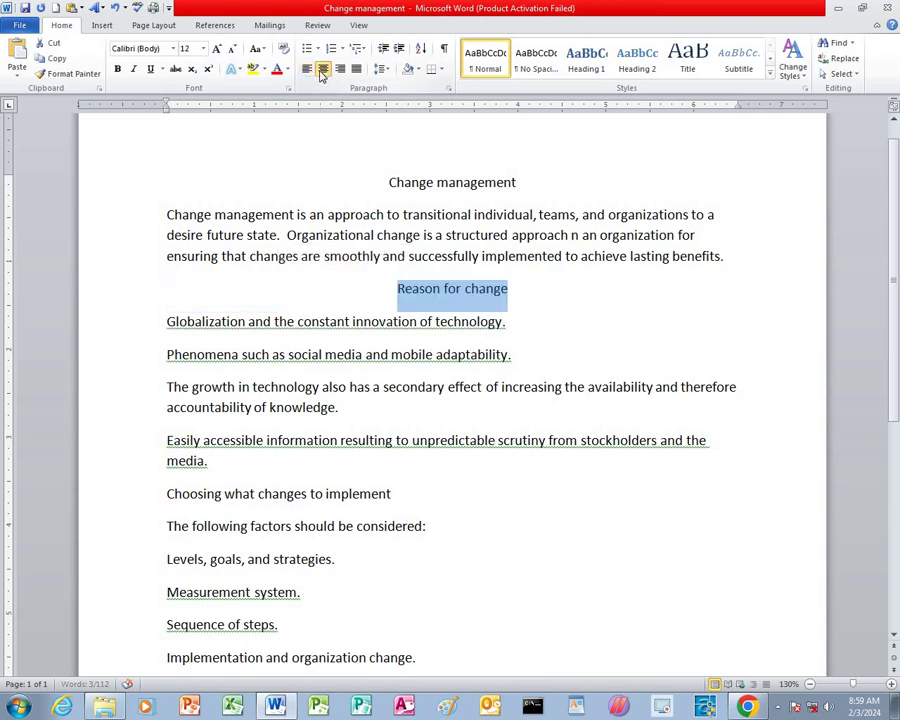
{"action": "left_click", "coordinate": [118, 72]}
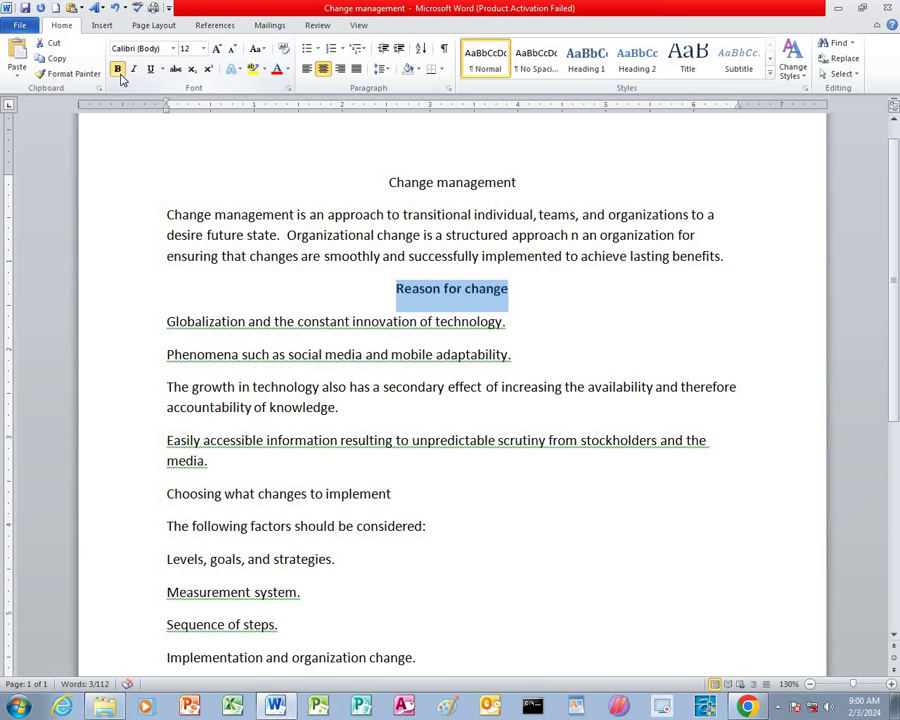
{"action": "scroll", "coordinate": [210, 300], "scroll_direction": "down", "scroll_amount": 2}
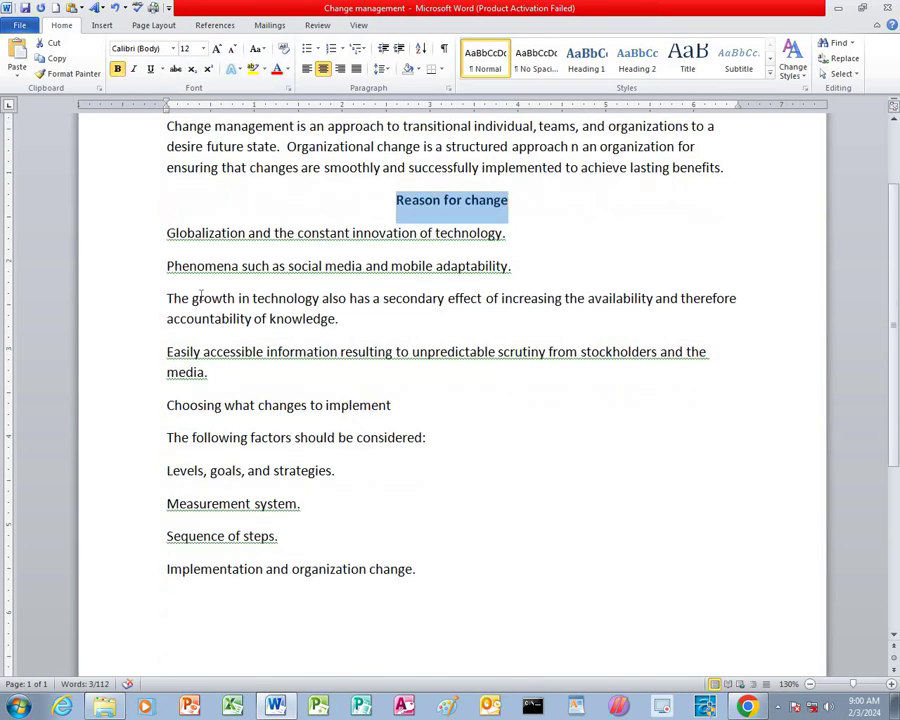
Number the four reasons for change 1. to 4.
{"action": "left_click_drag", "start_coordinate": [167, 233], "coordinate": [218, 370]}
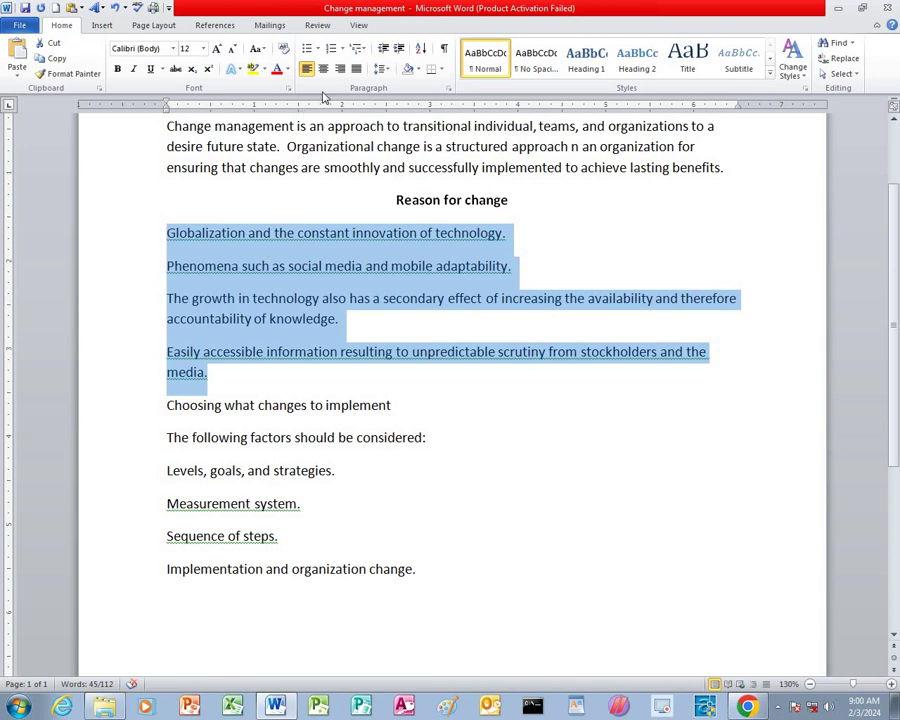
{"action": "left_click", "coordinate": [343, 48]}
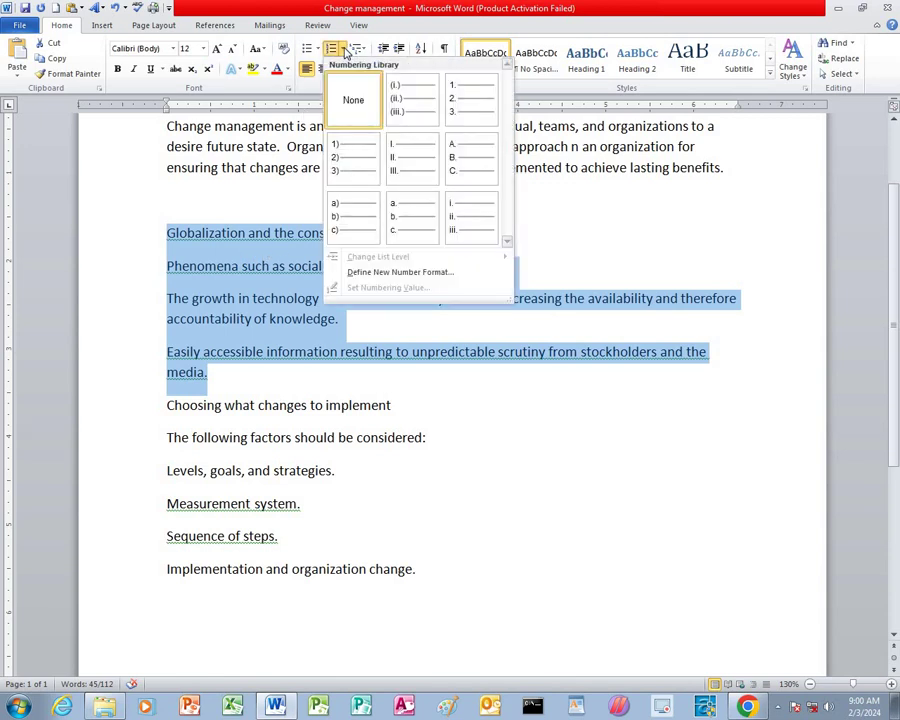
{"action": "left_click", "coordinate": [458, 104]}
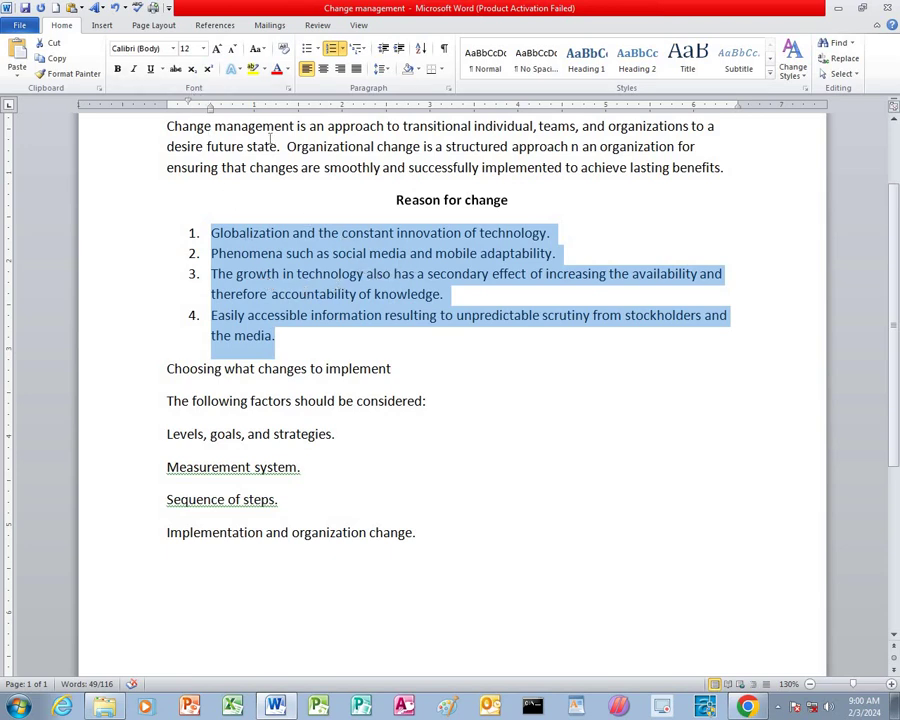
{"action": "left_click", "coordinate": [171, 30]}
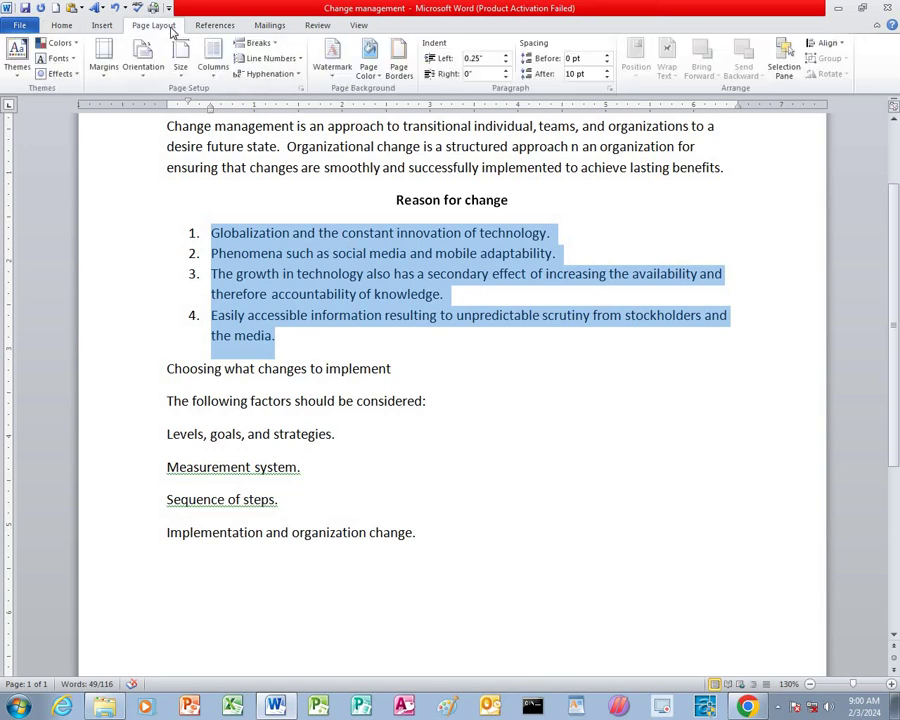
Lay the numbered list in two columns with a line between, removing empty item 5.
{"action": "left_click", "coordinate": [212, 78]}
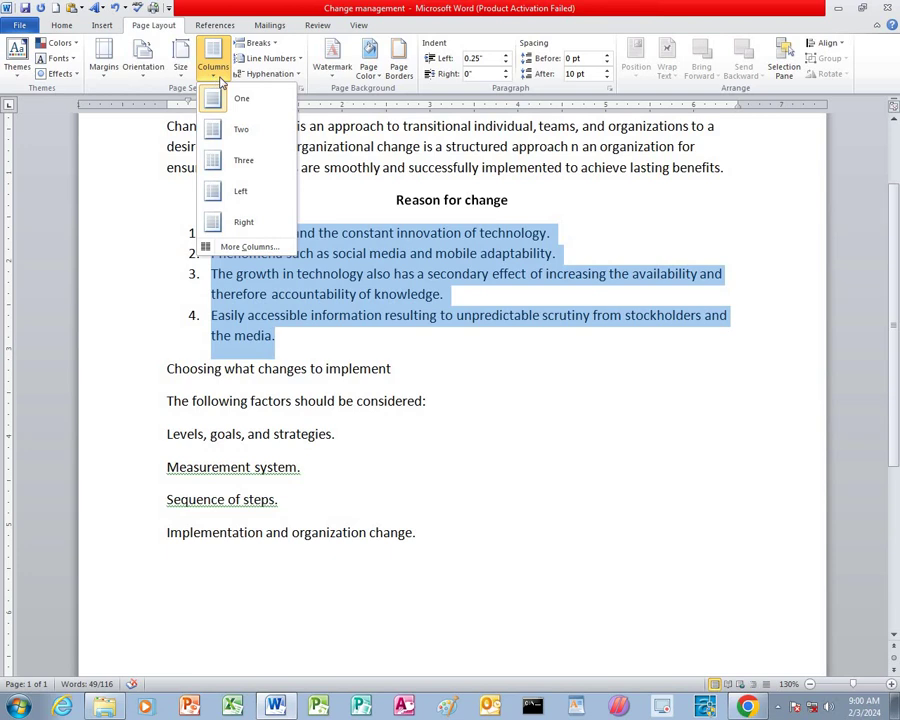
{"action": "left_click", "coordinate": [235, 247]}
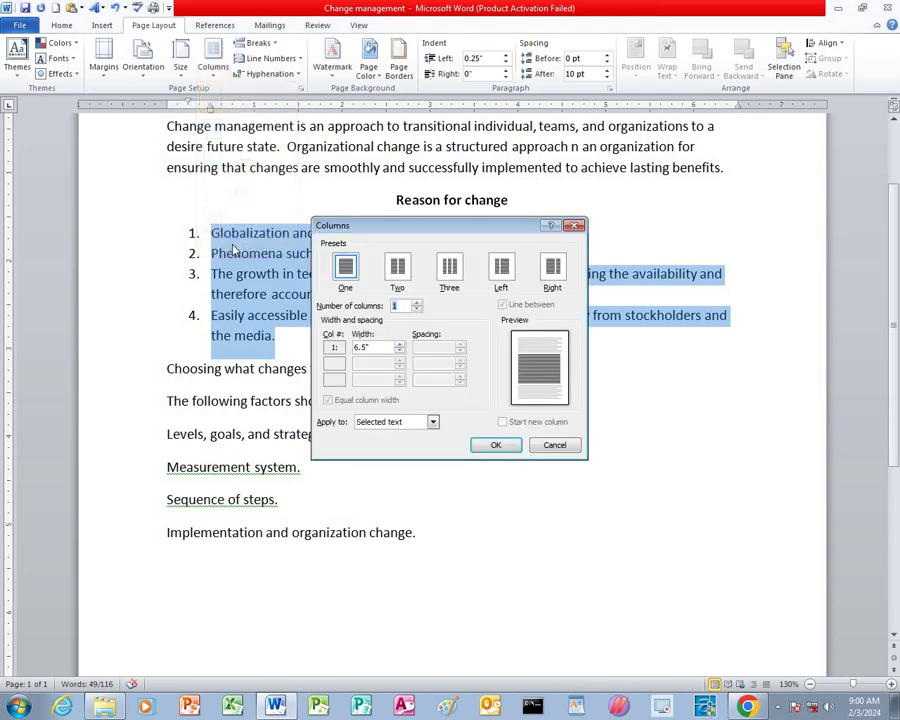
{"action": "left_click", "coordinate": [397, 267]}
{"action": "left_click", "coordinate": [522, 305]}
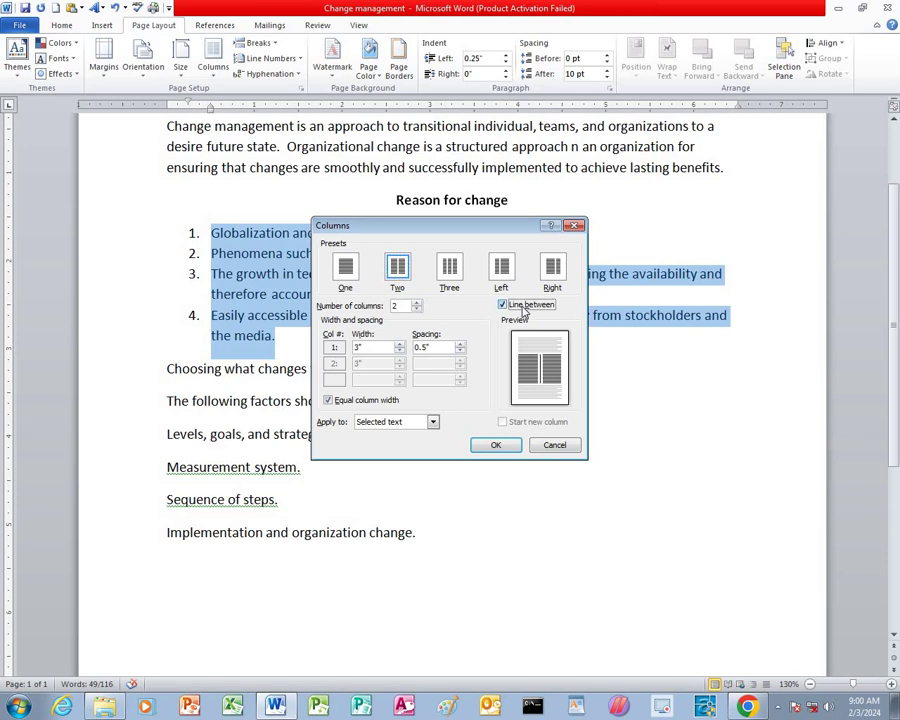
{"action": "left_click", "coordinate": [500, 447]}
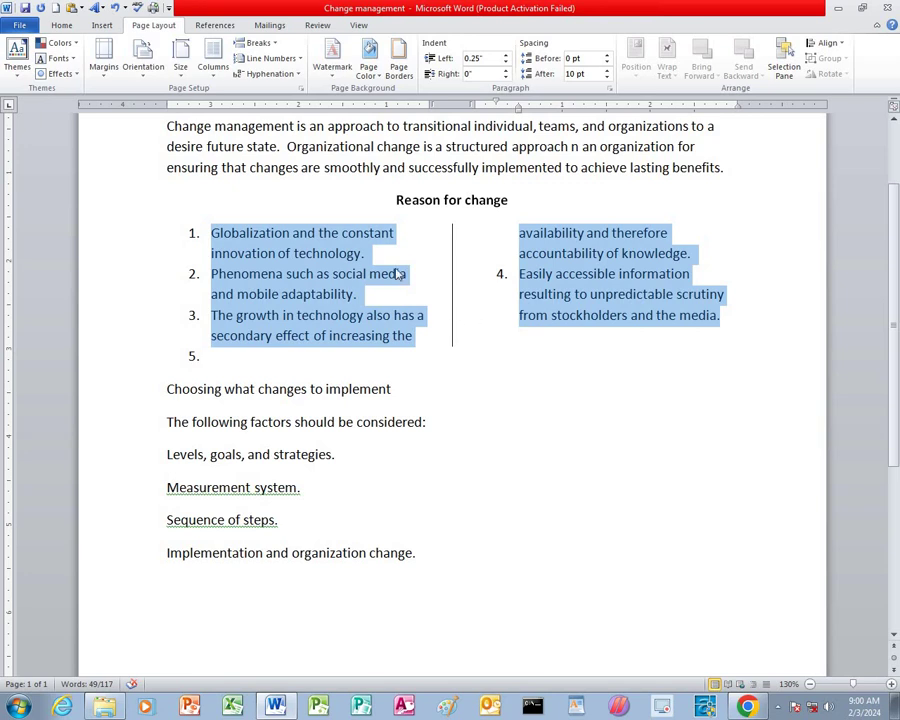
{"action": "left_click", "coordinate": [448, 356]}
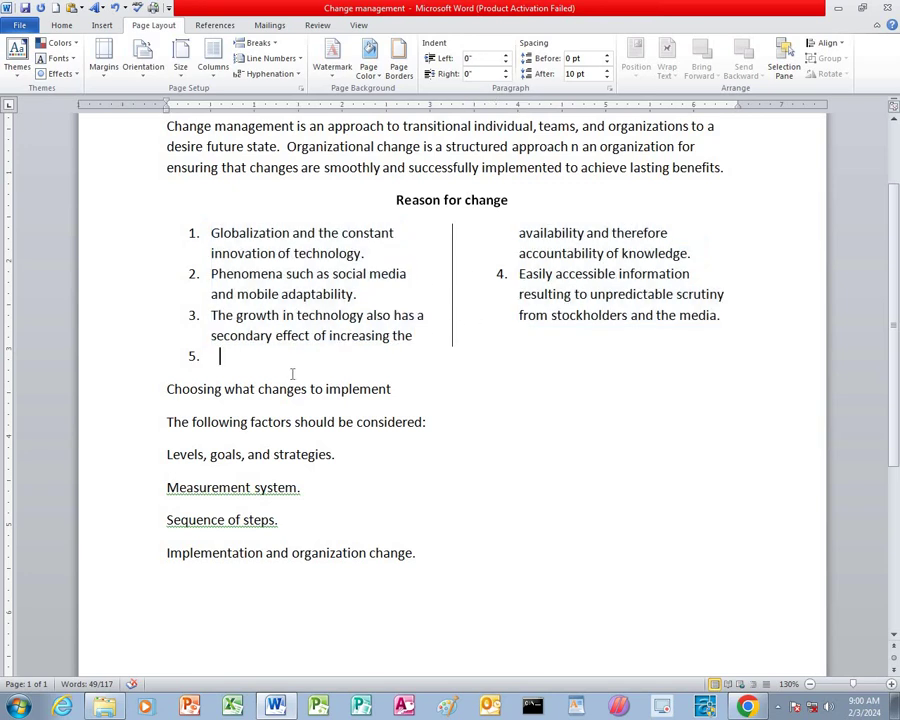
{"action": "key", "text": "BackSpace"}
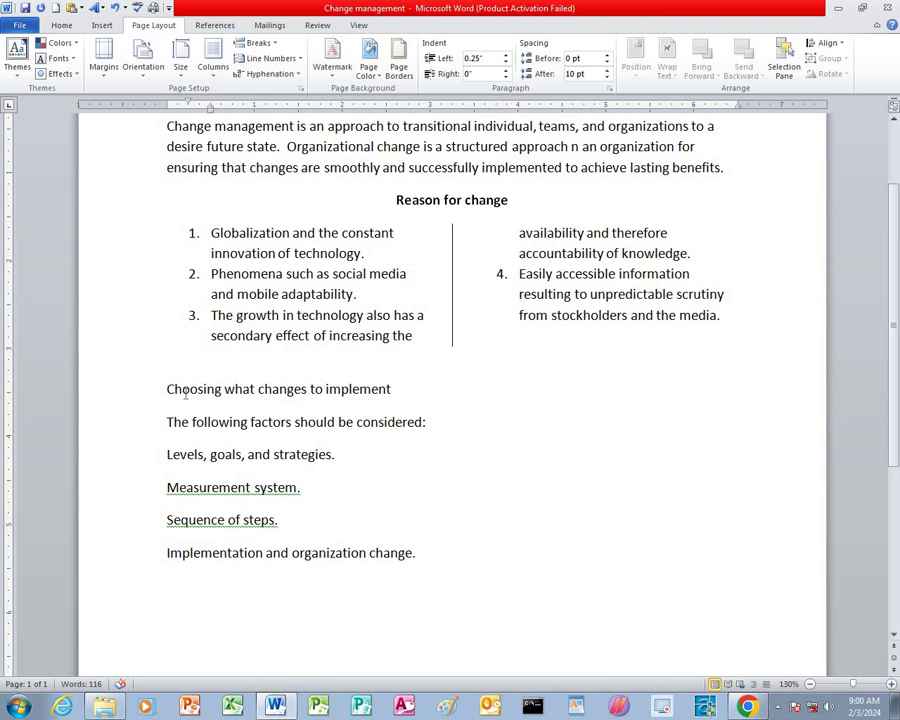
Bold the 'Choosing what changes to implement' heading.
{"action": "left_click_drag", "start_coordinate": [168, 390], "coordinate": [407, 395]}
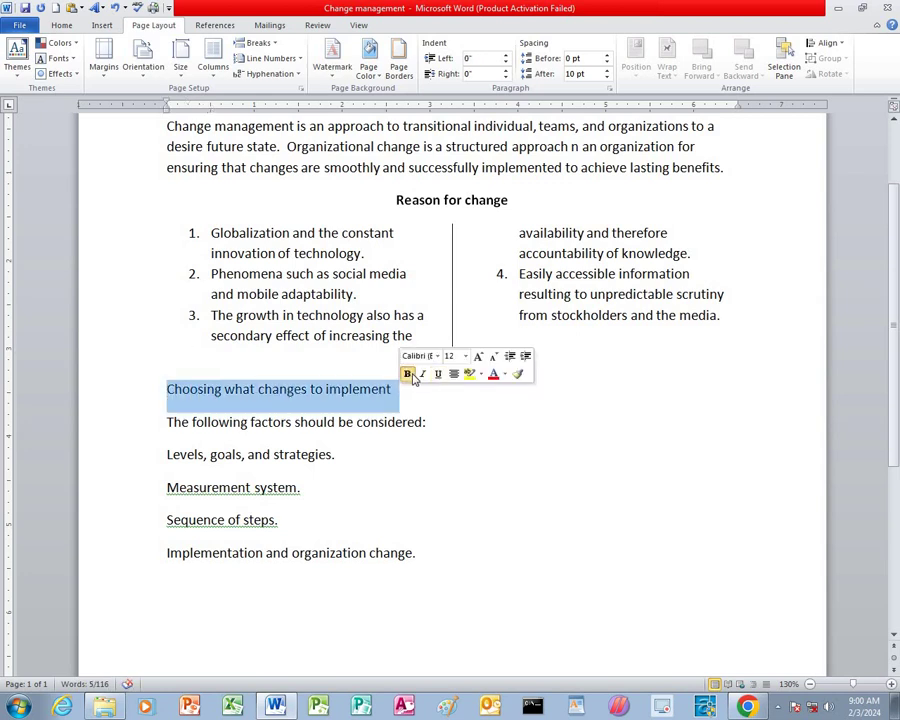
{"action": "left_click", "coordinate": [407, 373]}
{"action": "left_click", "coordinate": [451, 457]}
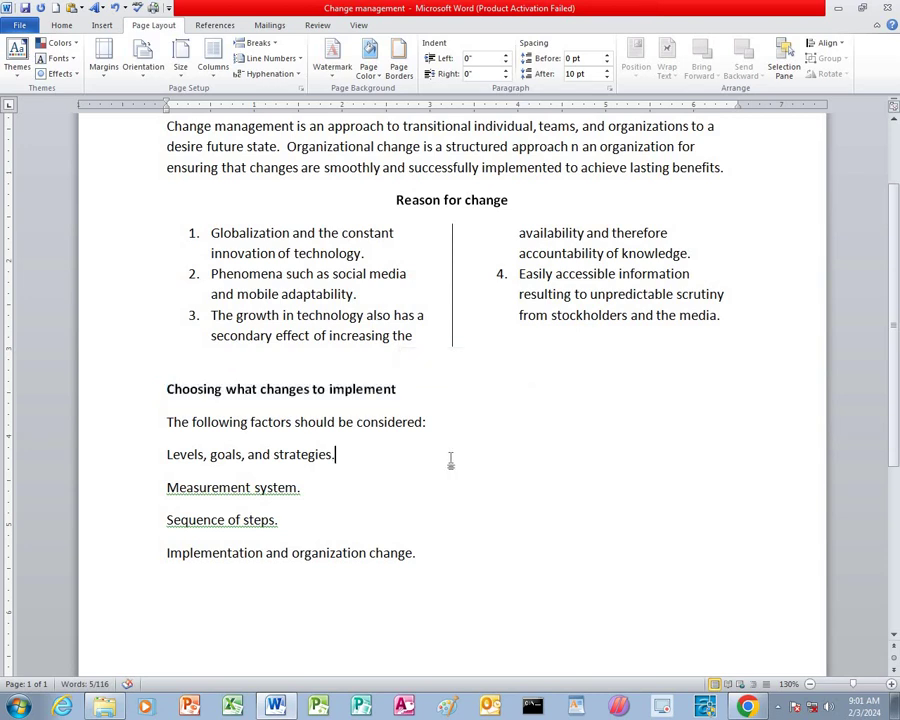
Give the four factors diamond bullets, then go back to the exercise PDF.
{"action": "left_click_drag", "start_coordinate": [168, 462], "coordinate": [418, 558]}
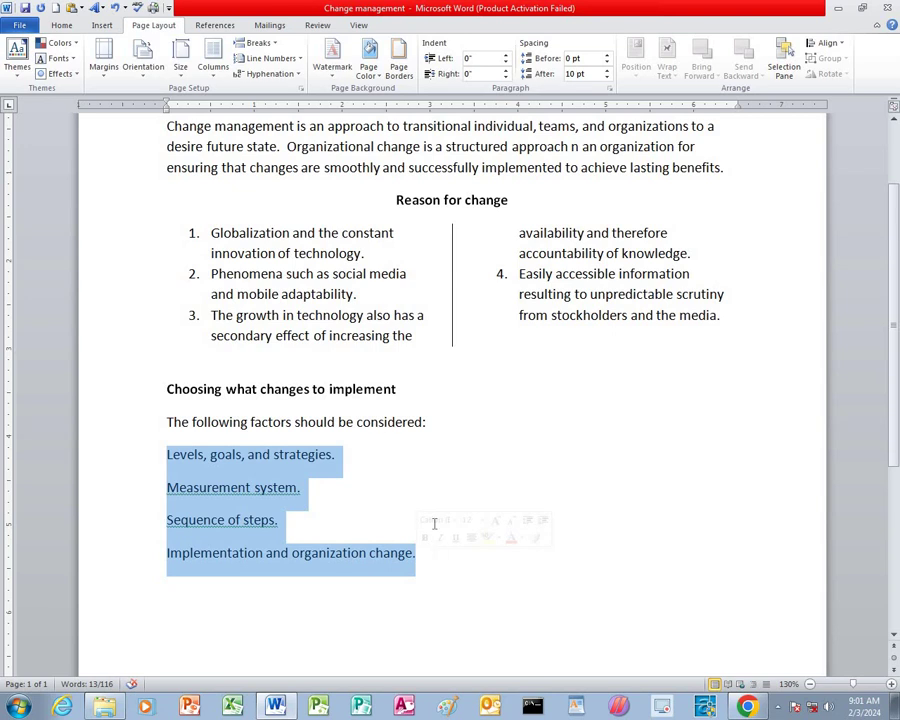
{"action": "left_click", "coordinate": [61, 25]}
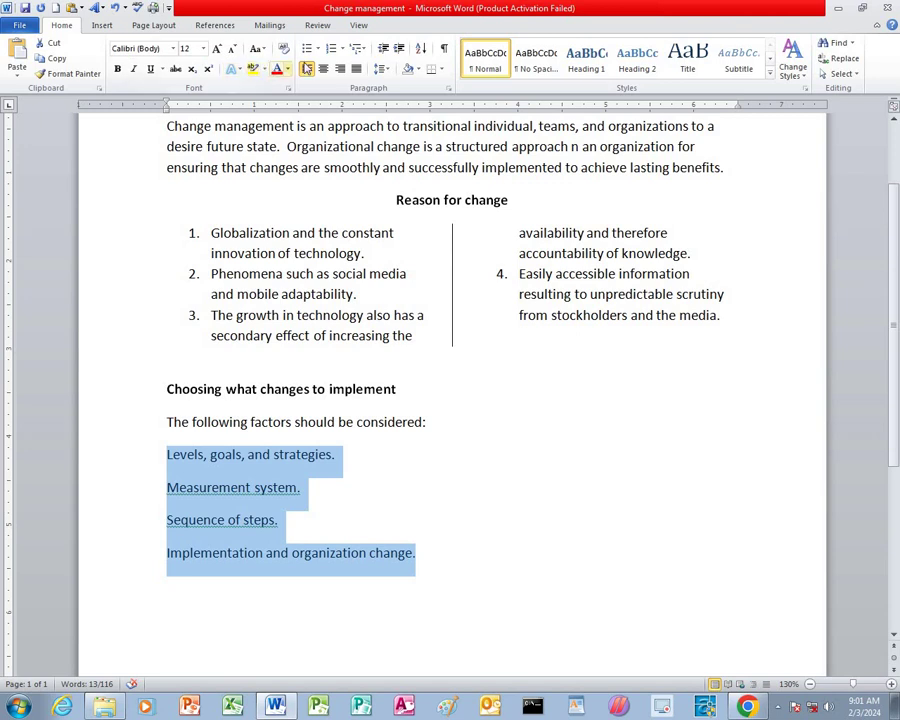
{"action": "left_click", "coordinate": [317, 48]}
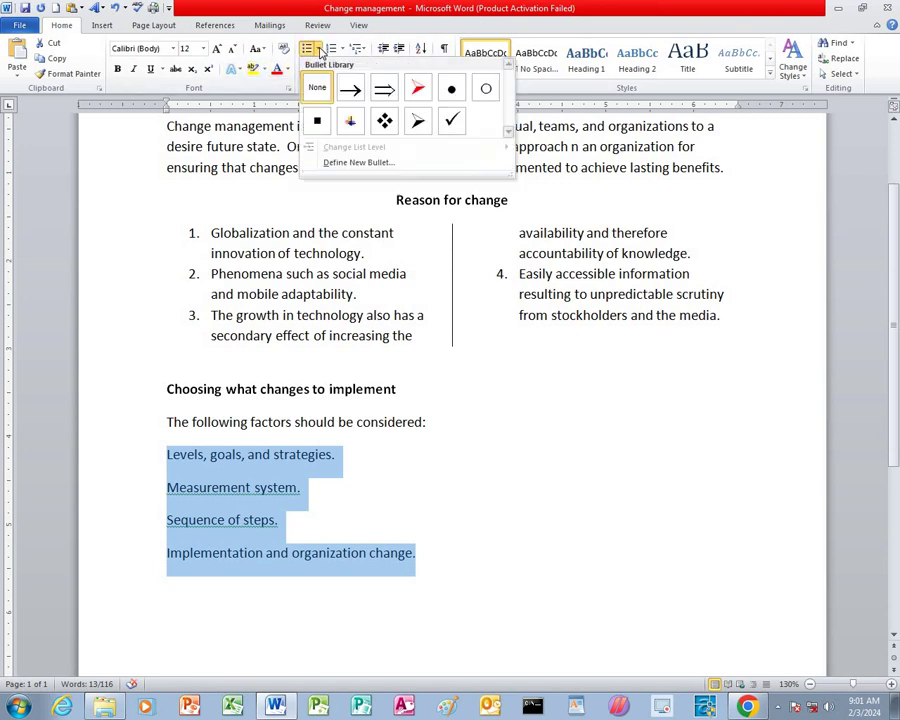
{"action": "left_click", "coordinate": [386, 122]}
{"action": "left_click", "coordinate": [492, 468]}
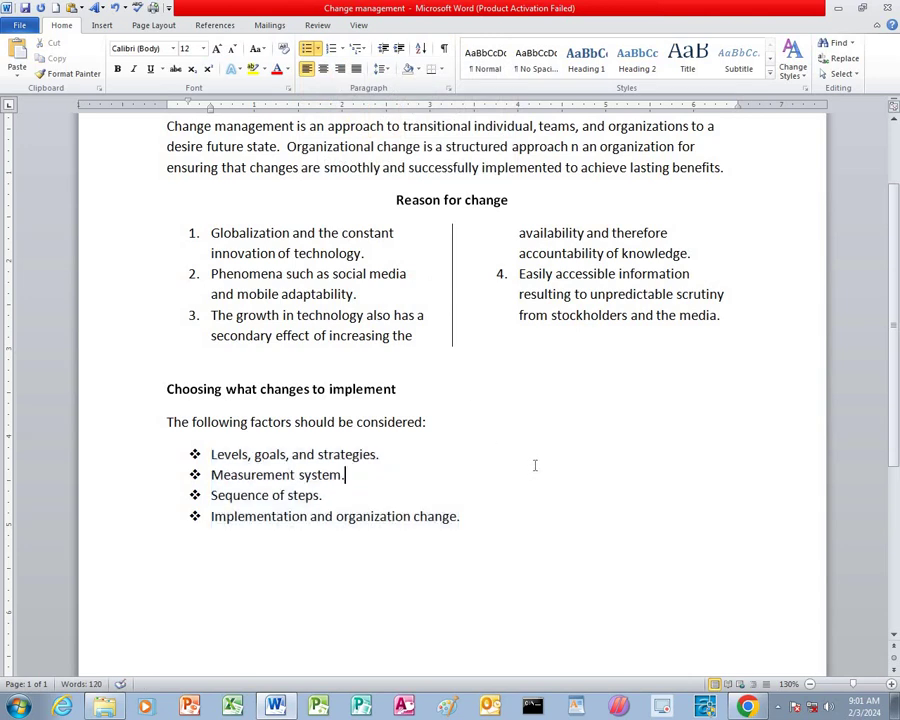
{"action": "scroll", "coordinate": [532, 462], "scroll_direction": "up", "scroll_amount": 2}
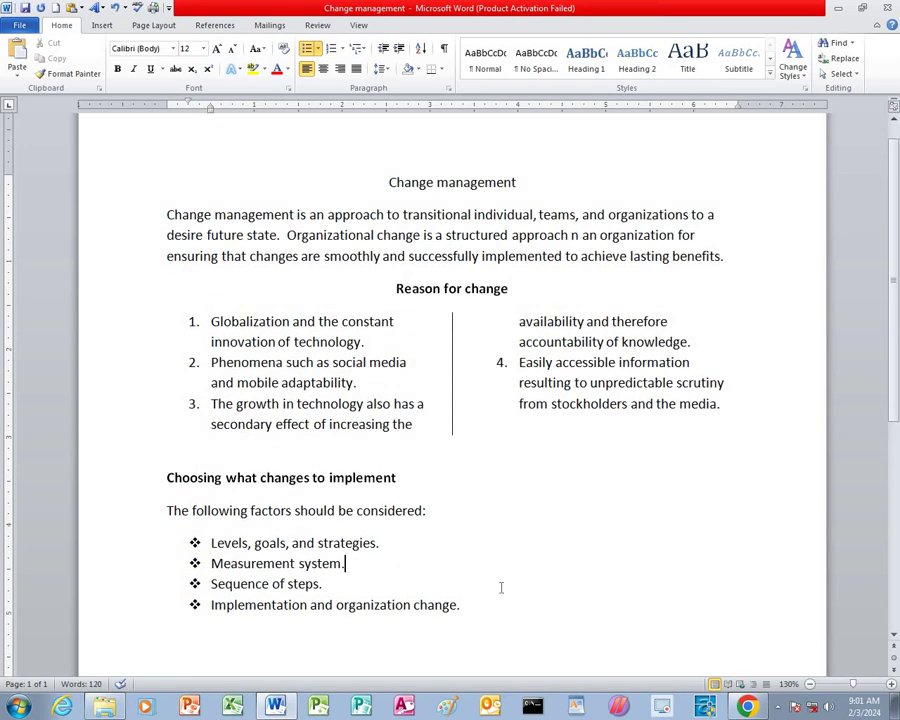
{"action": "left_click", "coordinate": [745, 707]}
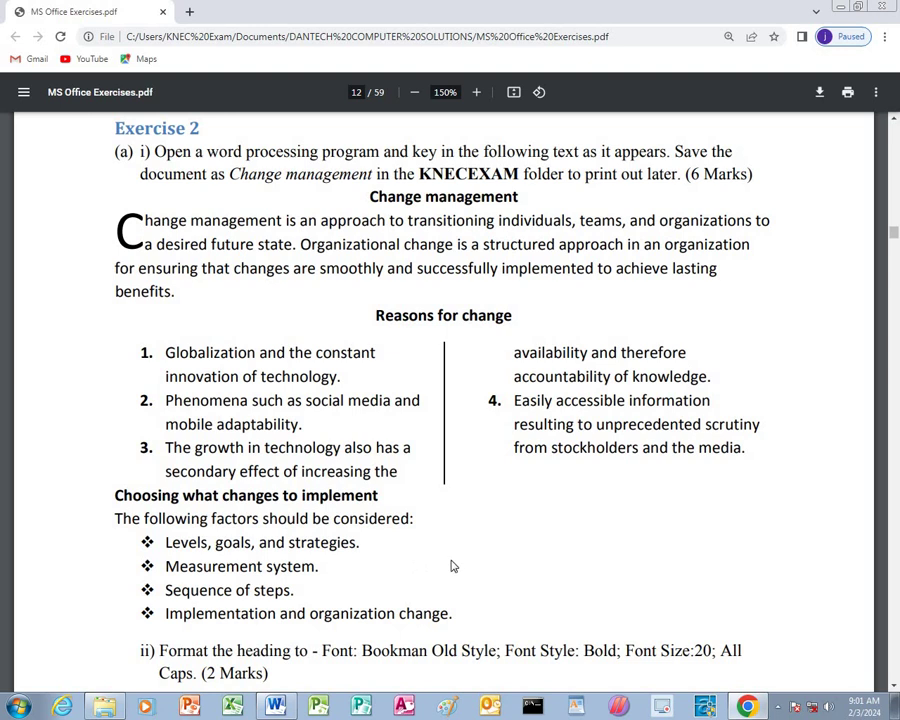
Scroll the PDF to instructions ii and iii, then return to Word.
{"action": "scroll", "coordinate": [452, 566], "scroll_direction": "down", "scroll_amount": 3}
{"action": "scroll", "coordinate": [452, 566], "scroll_direction": "down", "scroll_amount": 3}
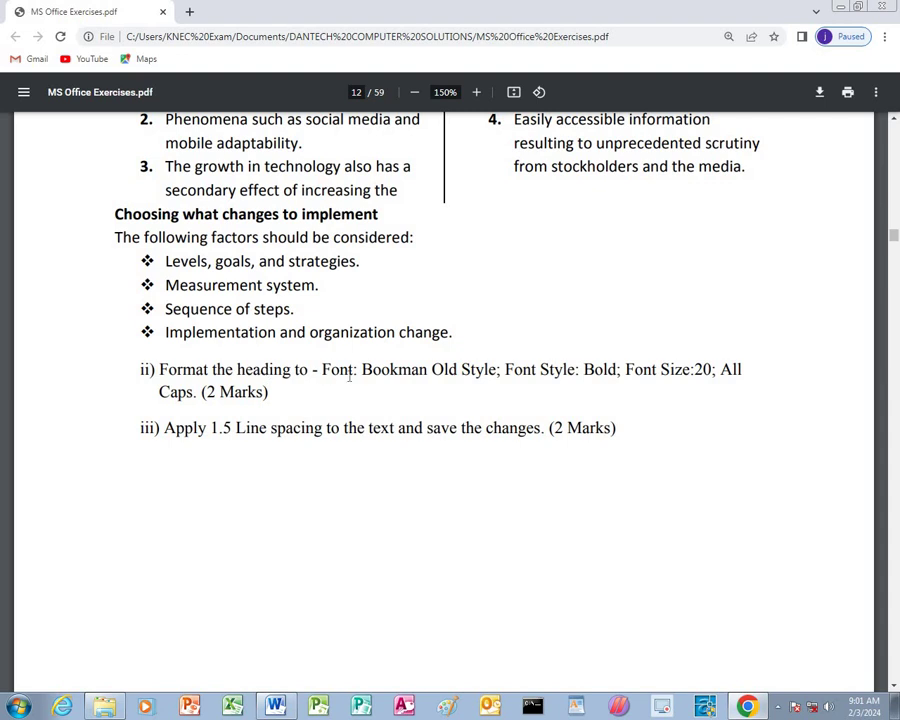
{"action": "left_click", "coordinate": [275, 708]}
Format the title as bold 20-pt Bookman Old Style in UPPERCASE.
{"action": "left_click_drag", "start_coordinate": [391, 183], "coordinate": [516, 183]}
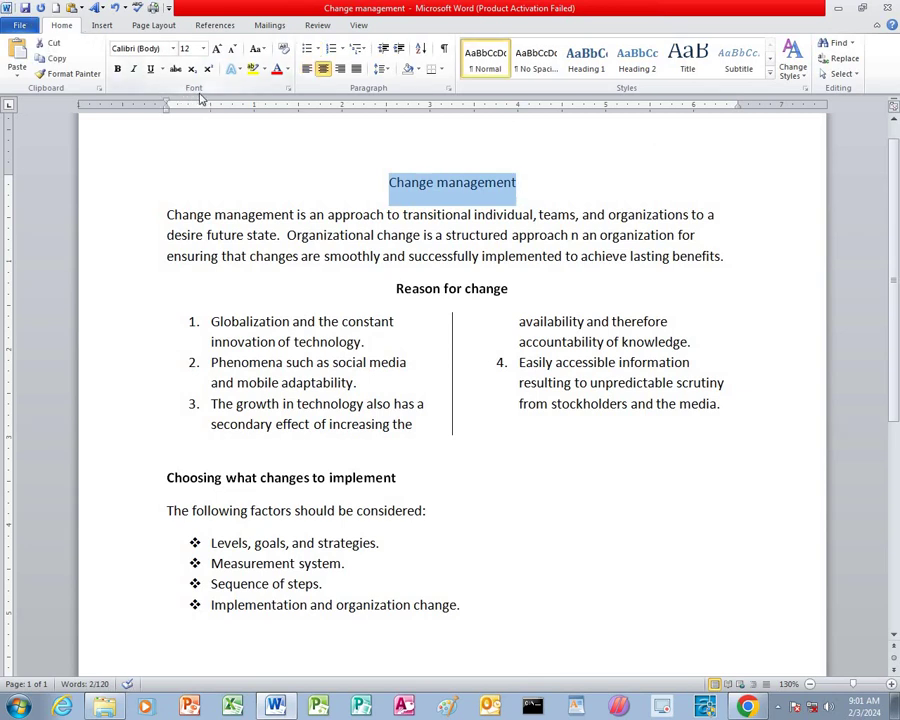
{"action": "left_click", "coordinate": [173, 49]}
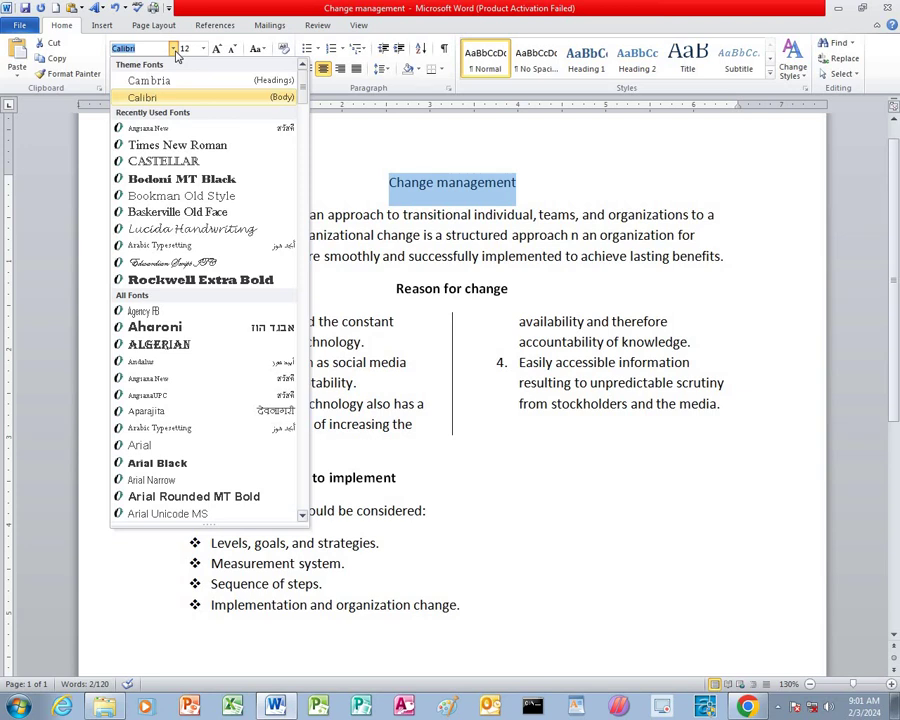
{"action": "left_click", "coordinate": [164, 199]}
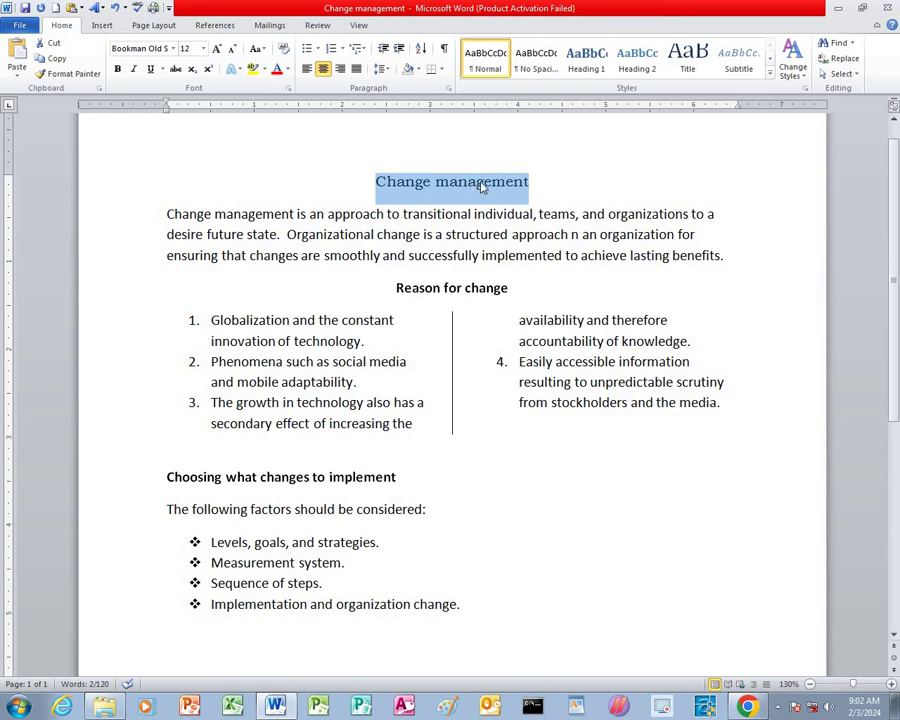
{"action": "left_click", "coordinate": [118, 70]}
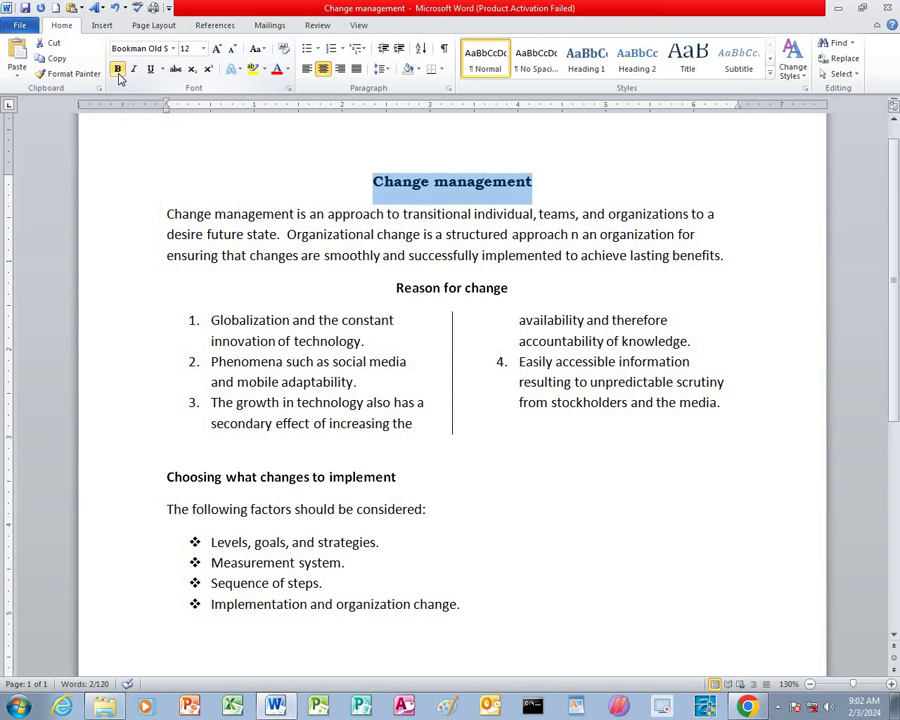
{"action": "left_click", "coordinate": [204, 53]}
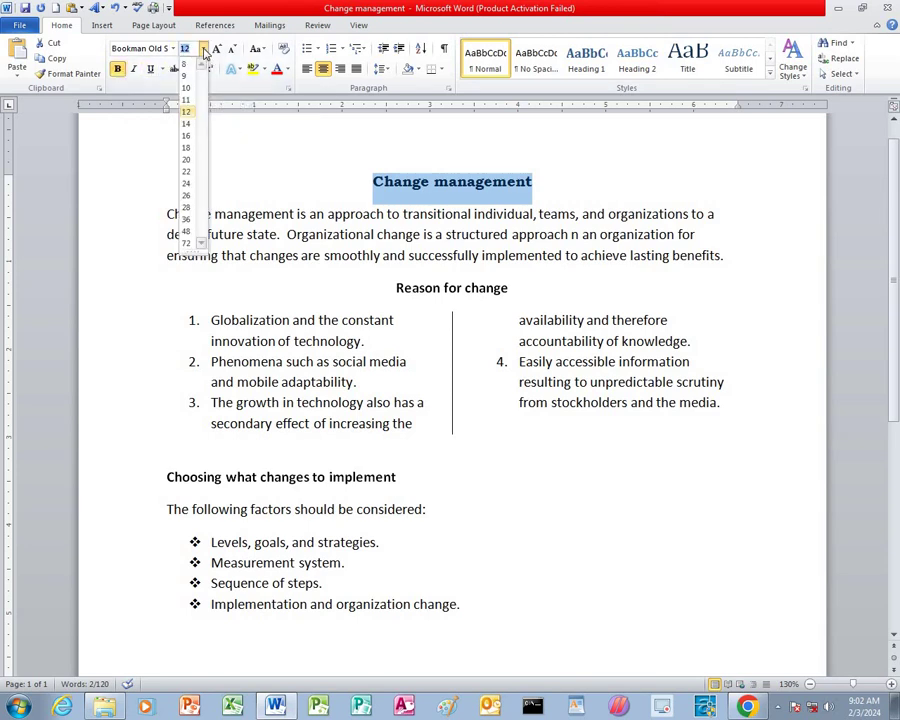
{"action": "left_click", "coordinate": [186, 162]}
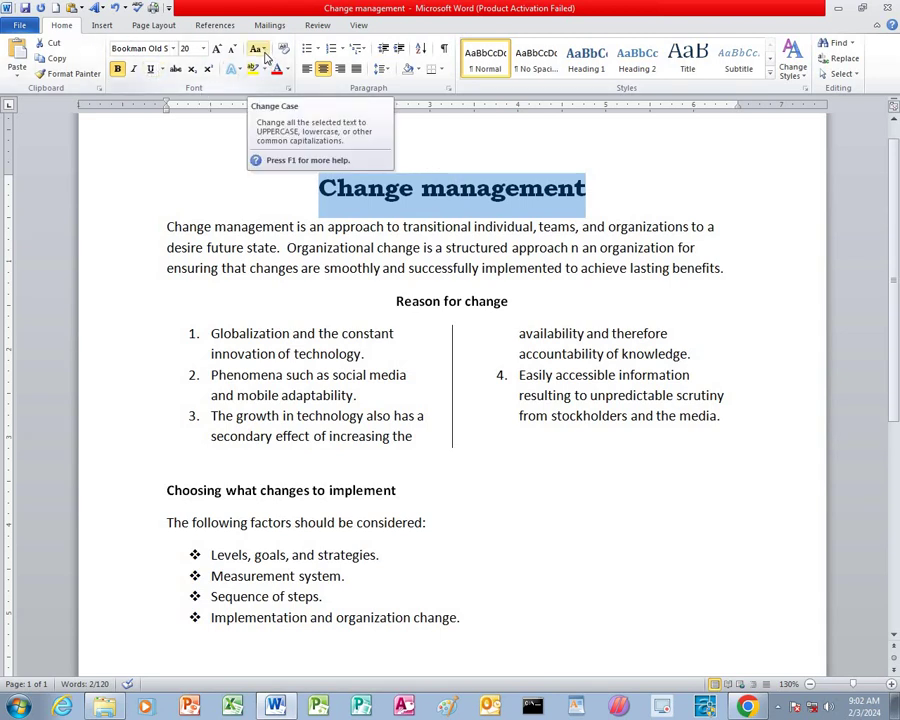
{"action": "left_click", "coordinate": [266, 50]}
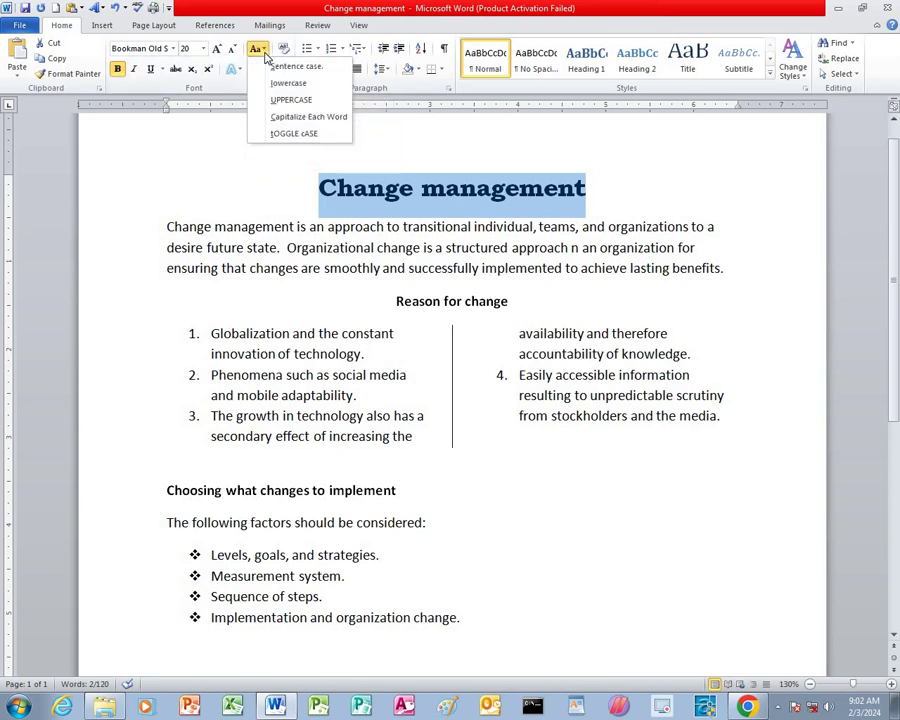
{"action": "left_click", "coordinate": [282, 102]}
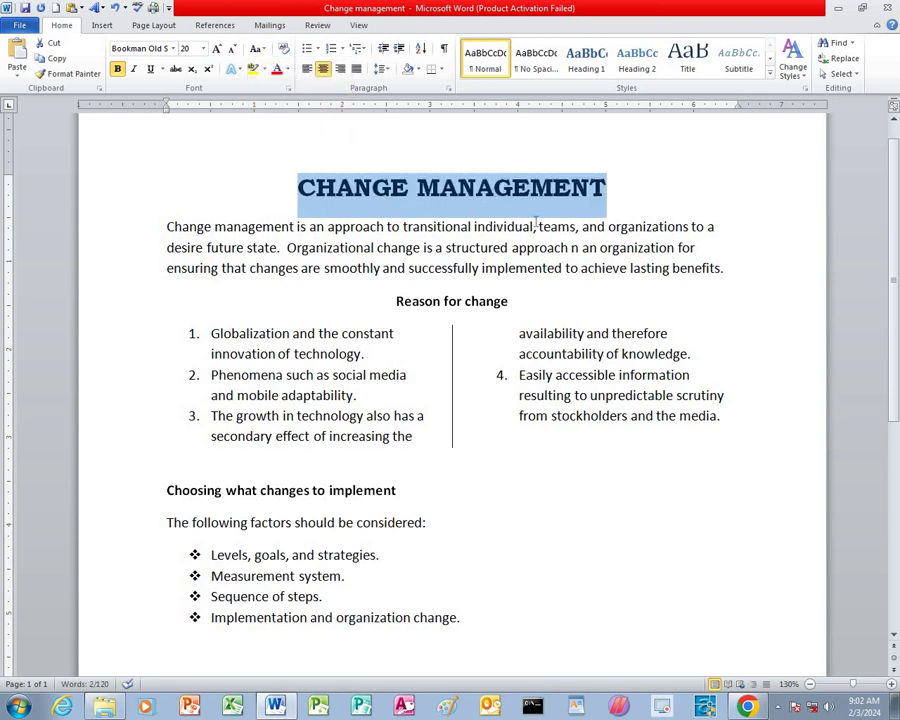
{"action": "left_click", "coordinate": [584, 224]}
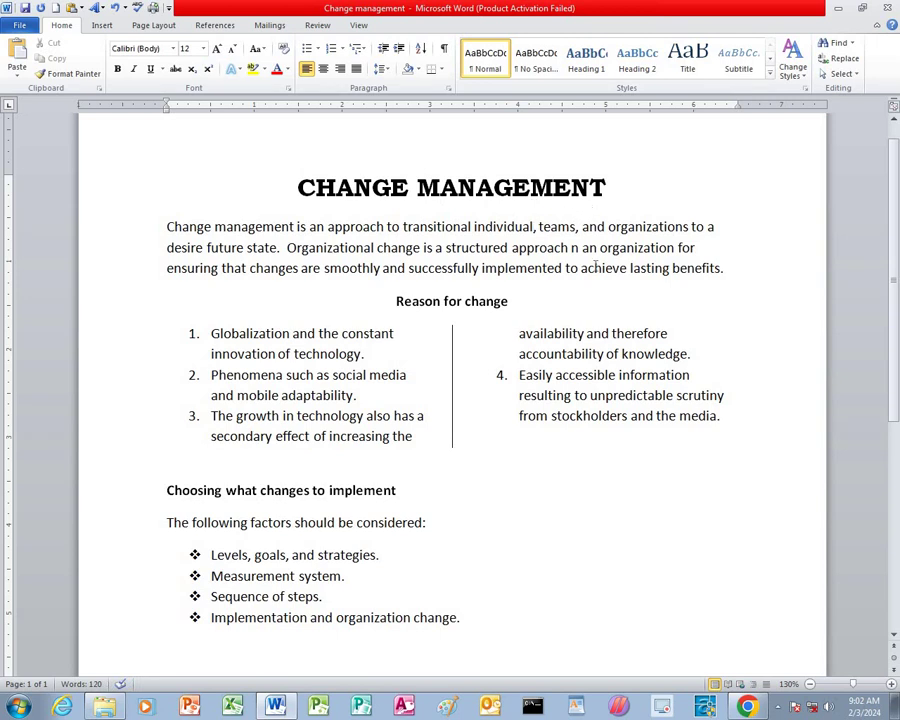
Check the 1.5 line-spacing instruction in the PDF, then return to Word.
{"action": "left_click", "coordinate": [745, 707]}
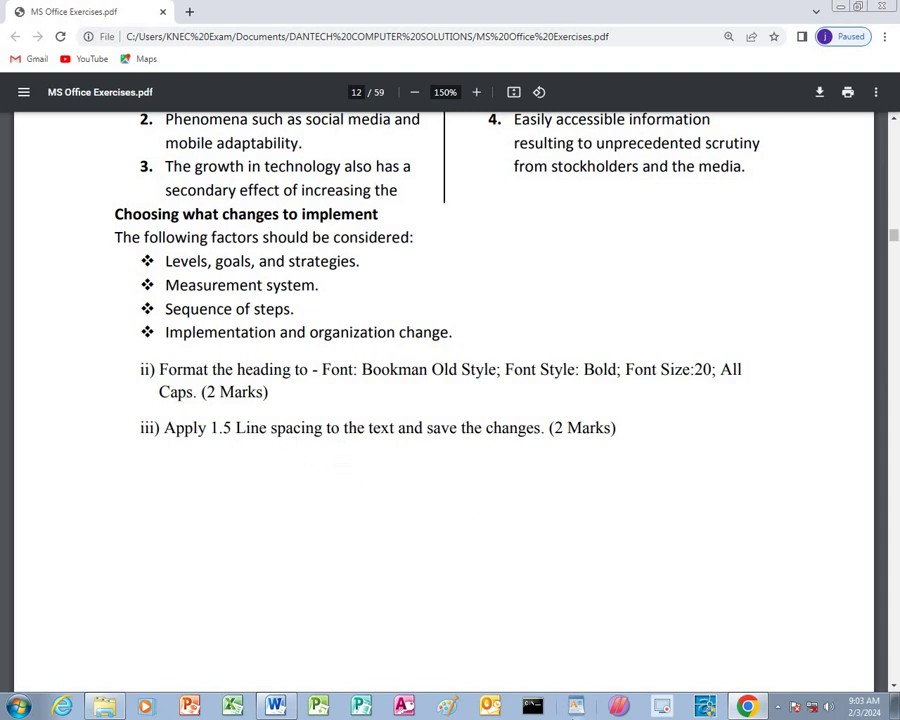
{"action": "left_click", "coordinate": [276, 706]}
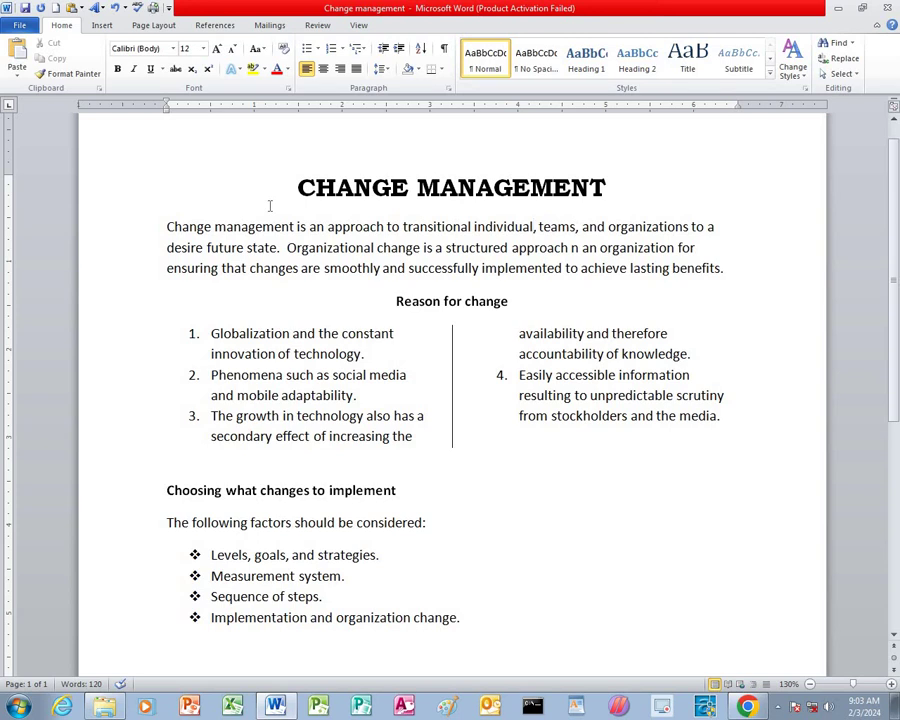
Select all the document text and set its line spacing to 1.5.
{"action": "key", "text": "ctrl+a"}
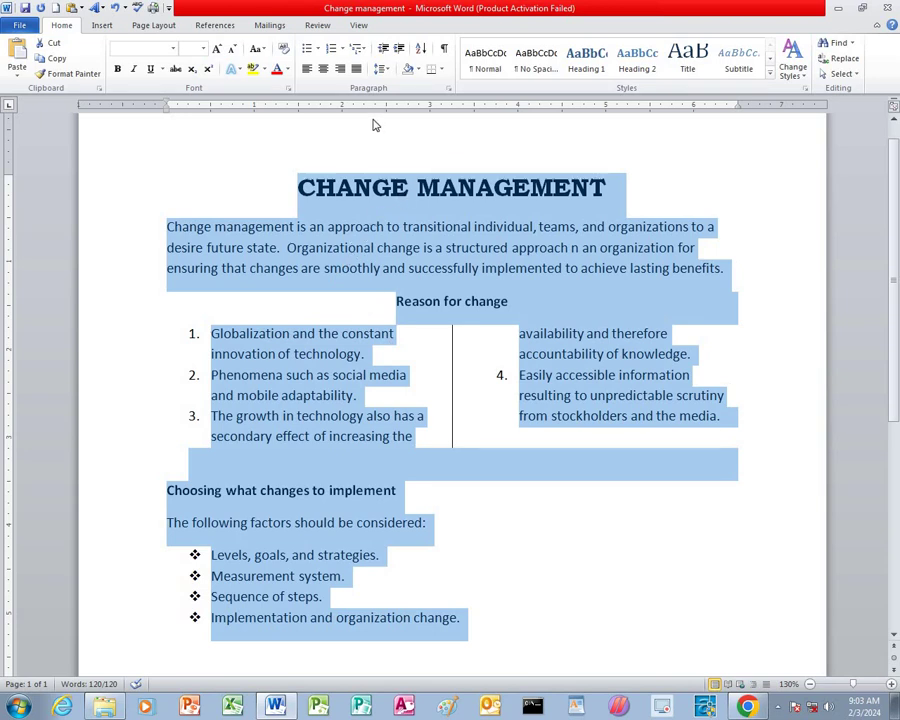
{"action": "left_click", "coordinate": [382, 69]}
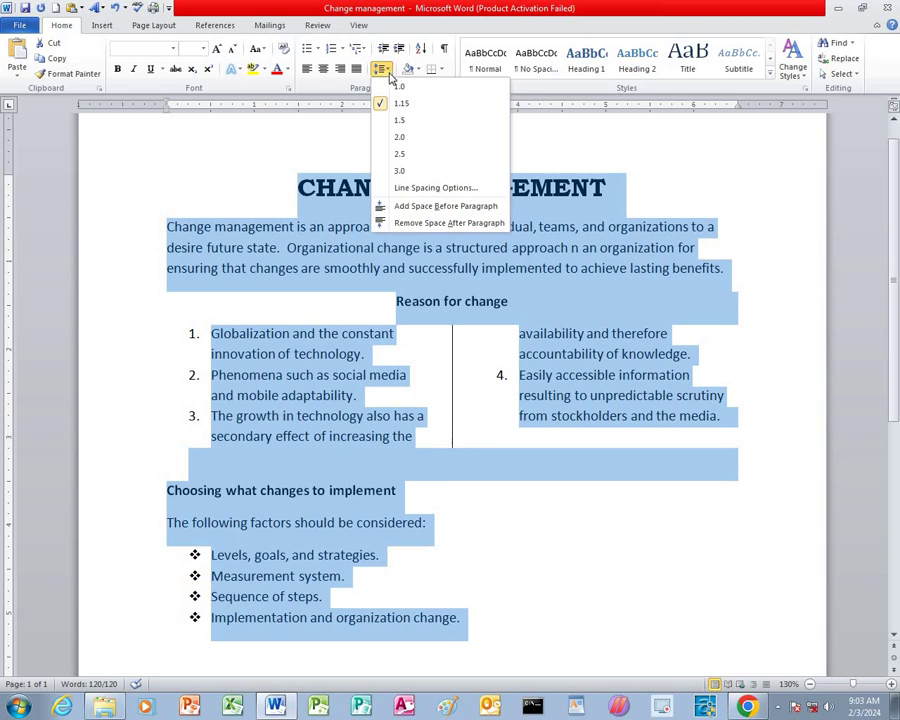
{"action": "left_click", "coordinate": [407, 122]}
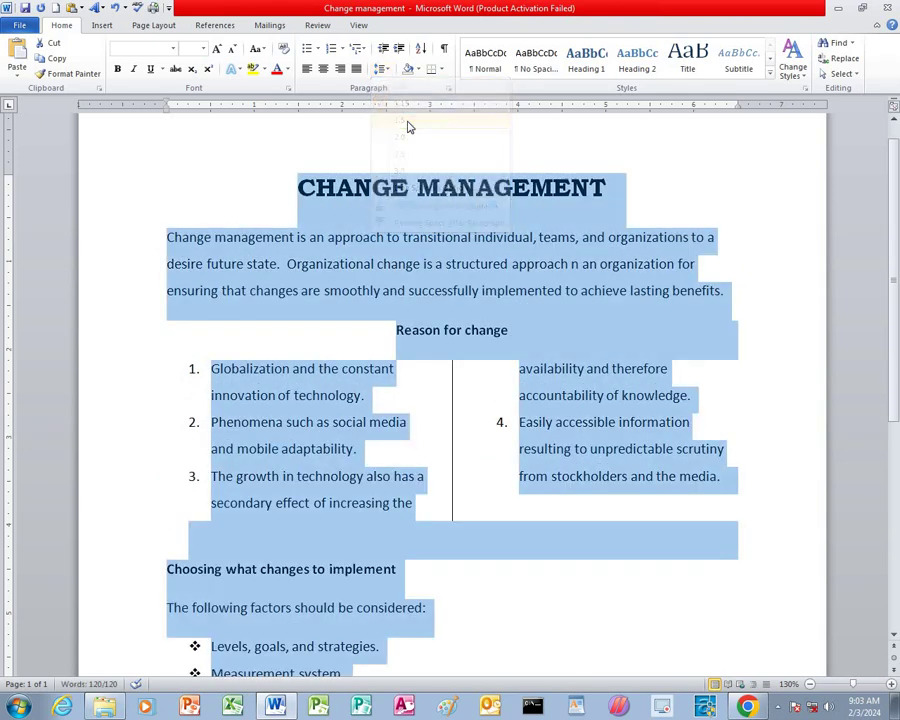
{"action": "scroll", "coordinate": [365, 390], "scroll_direction": "down", "scroll_amount": 3}
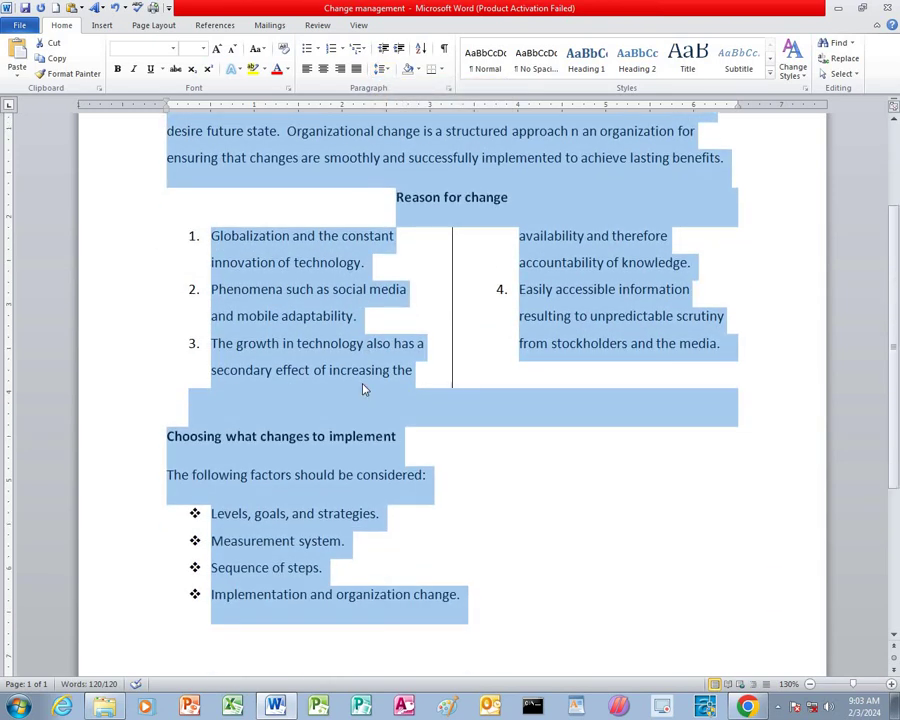
{"action": "scroll", "coordinate": [360, 385], "scroll_direction": "up", "scroll_amount": 4}
{"action": "left_click", "coordinate": [340, 346]}
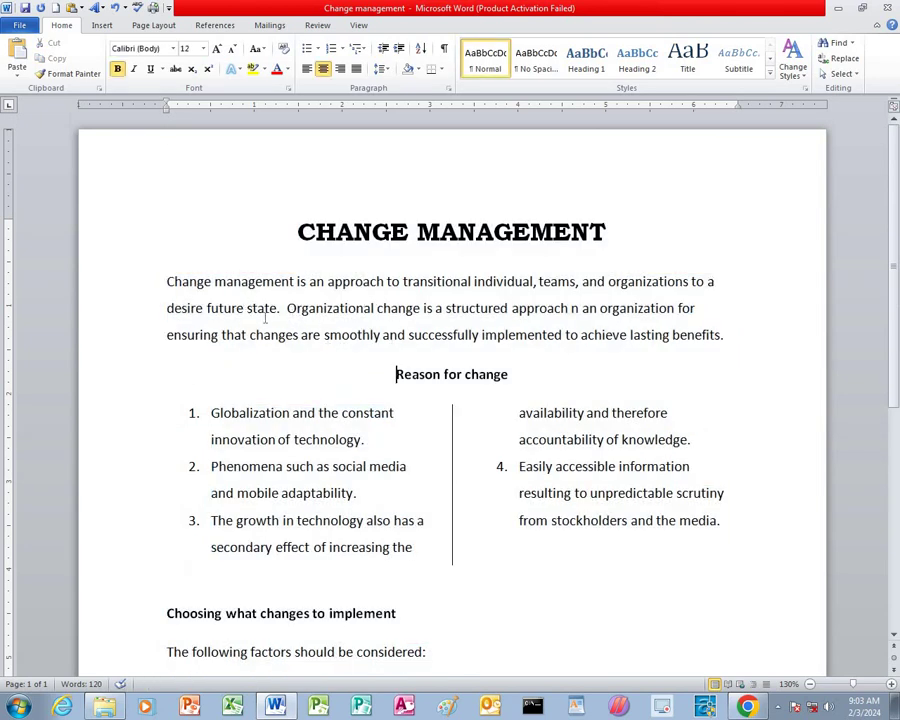
{"action": "scroll", "coordinate": [325, 343], "scroll_direction": "down", "scroll_amount": 4}
{"action": "scroll", "coordinate": [325, 343], "scroll_direction": "up", "scroll_amount": 4}
{"action": "scroll", "coordinate": [325, 343], "scroll_direction": "down", "scroll_amount": 1}
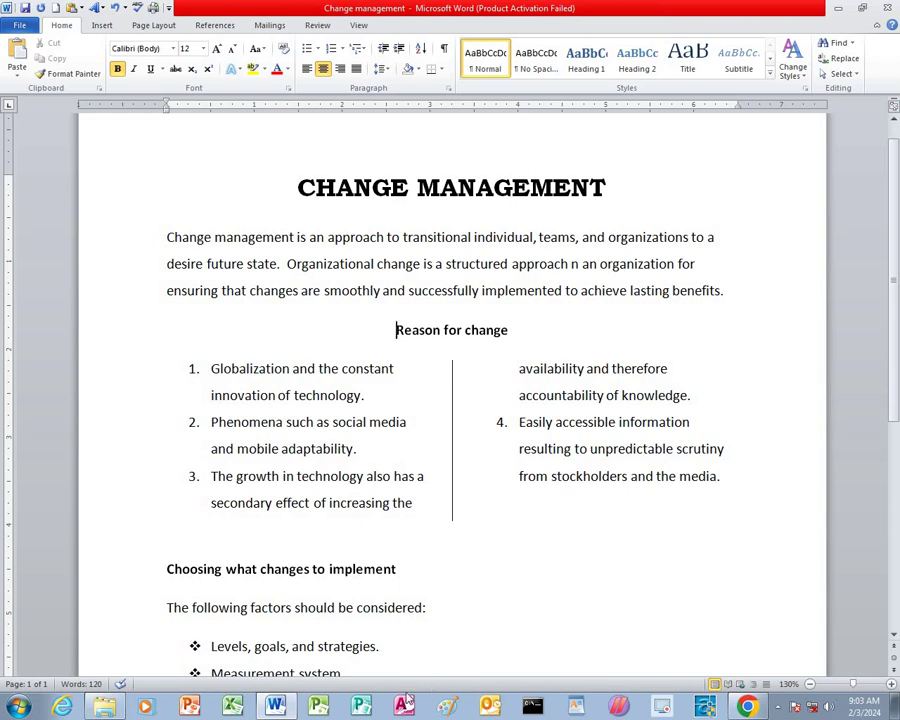
{"action": "left_click", "coordinate": [742, 706]}
Scroll the exercise PDF to the Exercise 2 sample text with its dropped capital C.
{"action": "scroll", "coordinate": [399, 408], "scroll_direction": "up", "scroll_amount": 5}
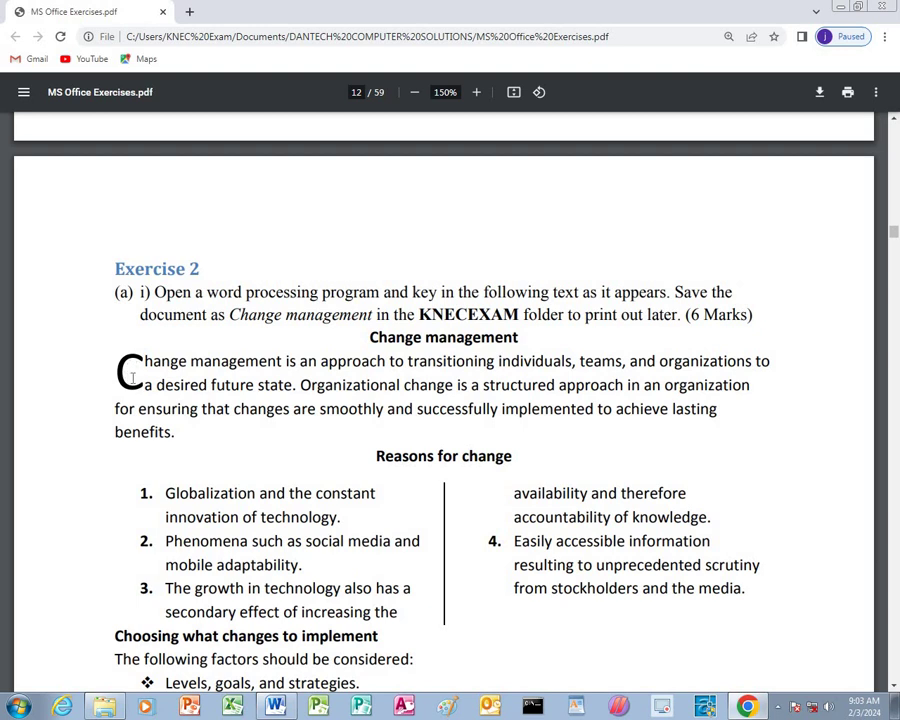
{"action": "scroll", "coordinate": [135, 377], "scroll_direction": "down", "scroll_amount": 1}
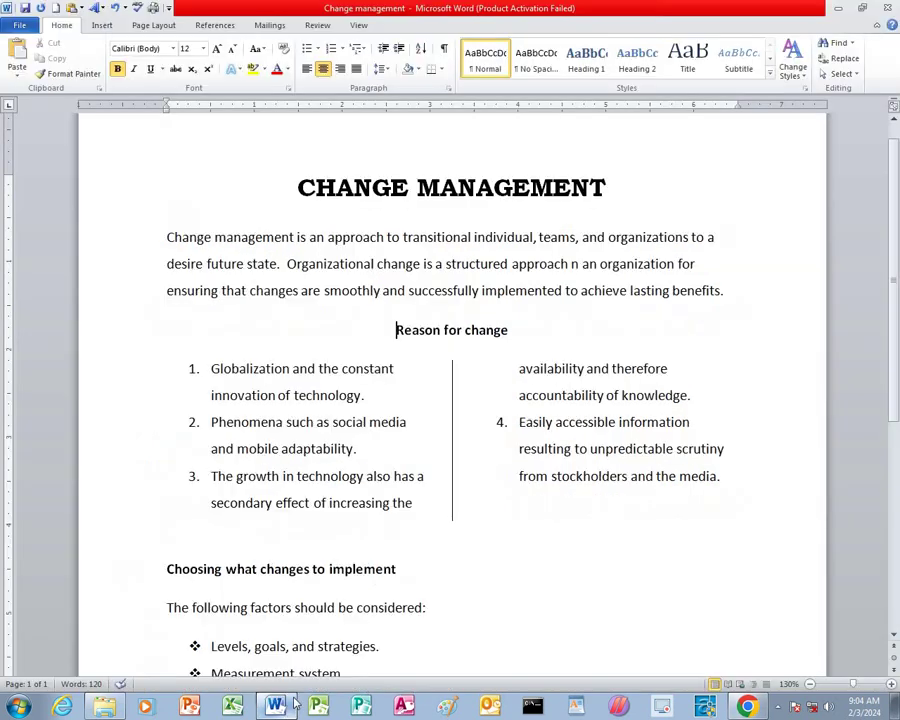
Apply a Dropped drop cap to the first paragraph's opening letter C.
{"action": "left_click", "coordinate": [275, 706]}
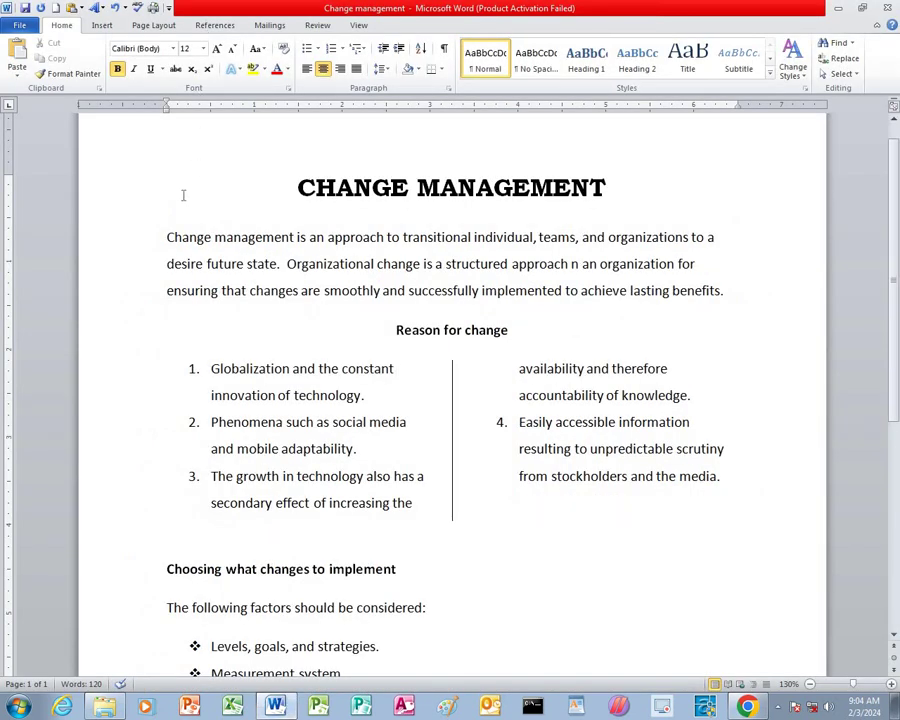
{"action": "left_click_drag", "start_coordinate": [166, 238], "coordinate": [175, 238]}
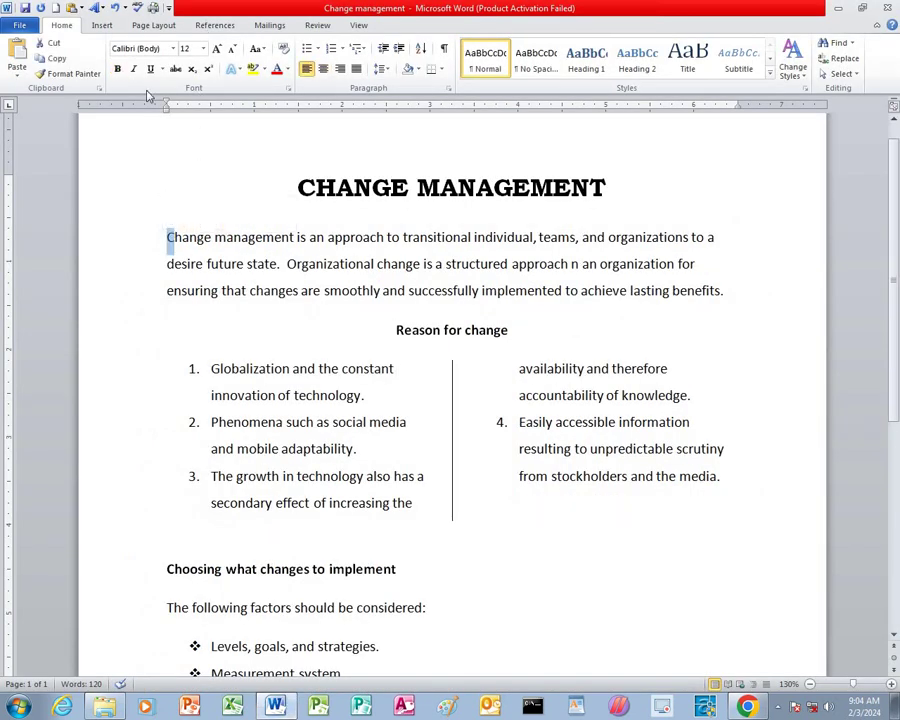
{"action": "left_click", "coordinate": [102, 25]}
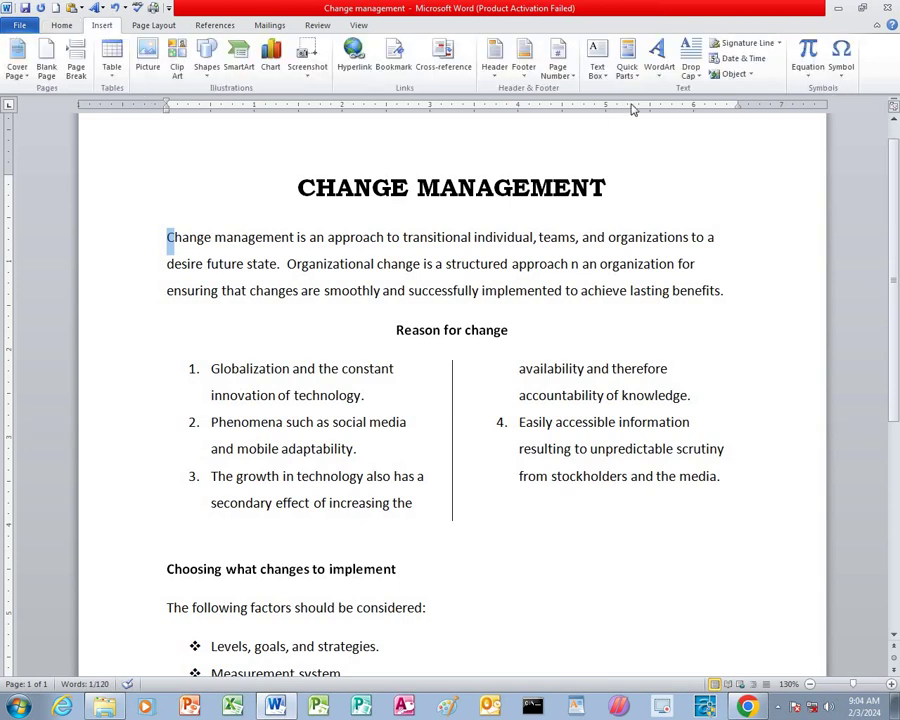
{"action": "left_click", "coordinate": [702, 78]}
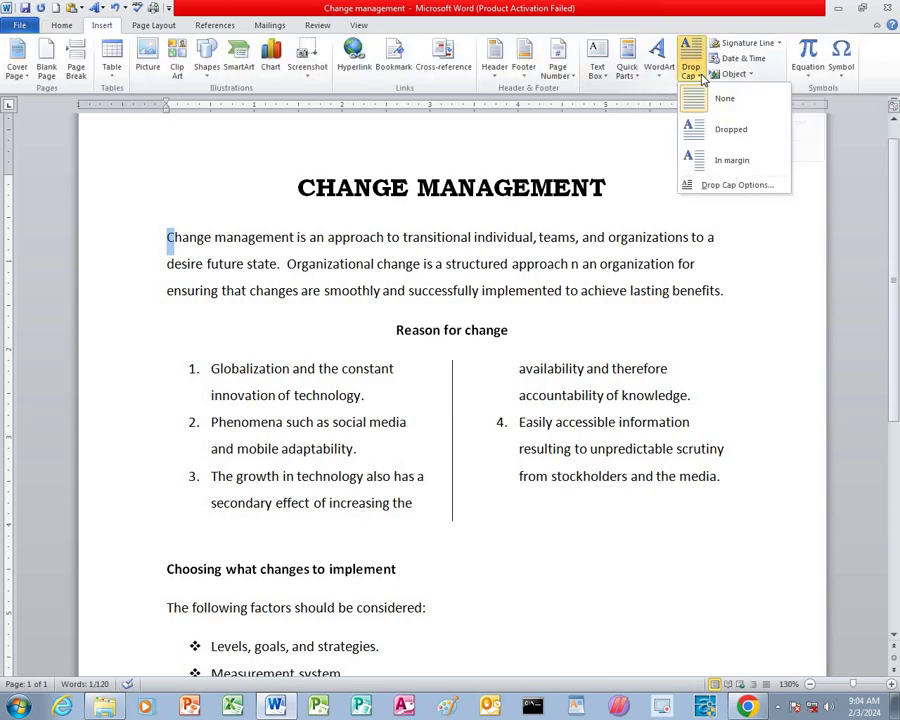
{"action": "left_click", "coordinate": [711, 129]}
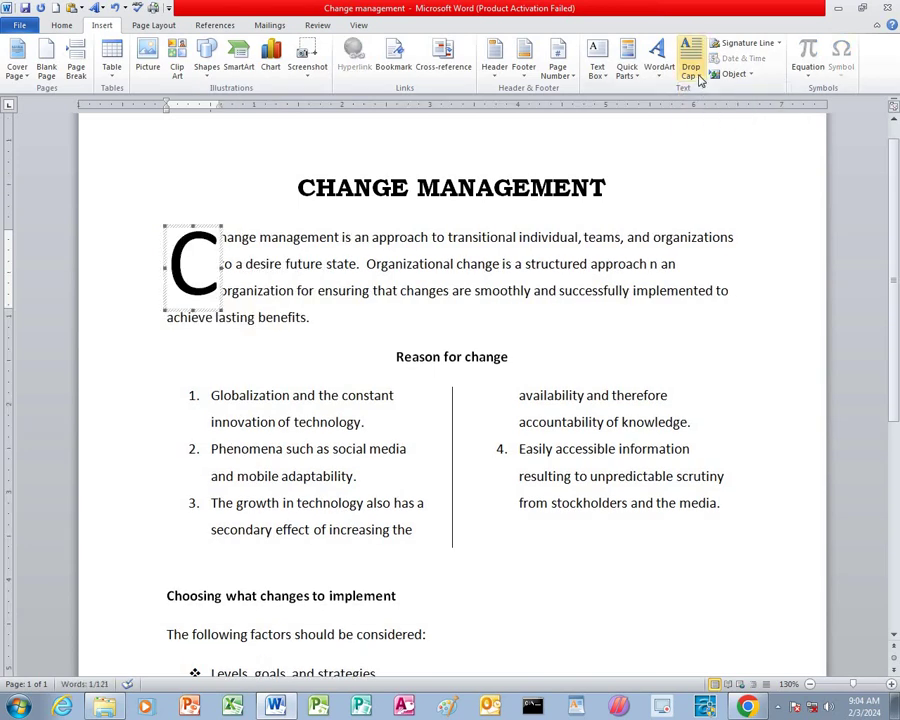
Set the drop cap's Lines to drop to 2 in Drop Cap Options.
{"action": "left_click", "coordinate": [699, 79]}
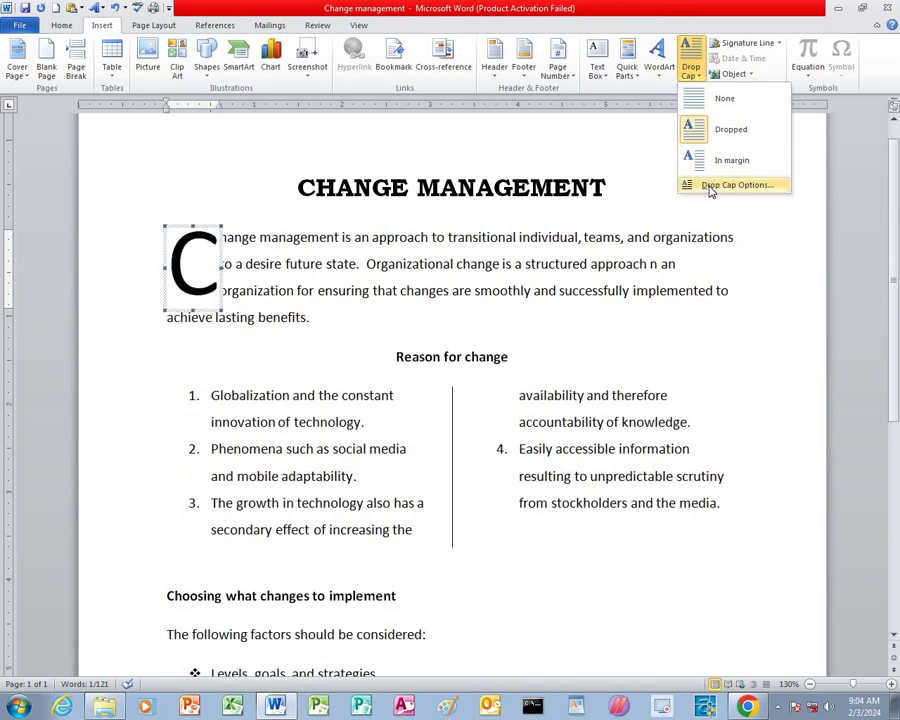
{"action": "left_click", "coordinate": [711, 186]}
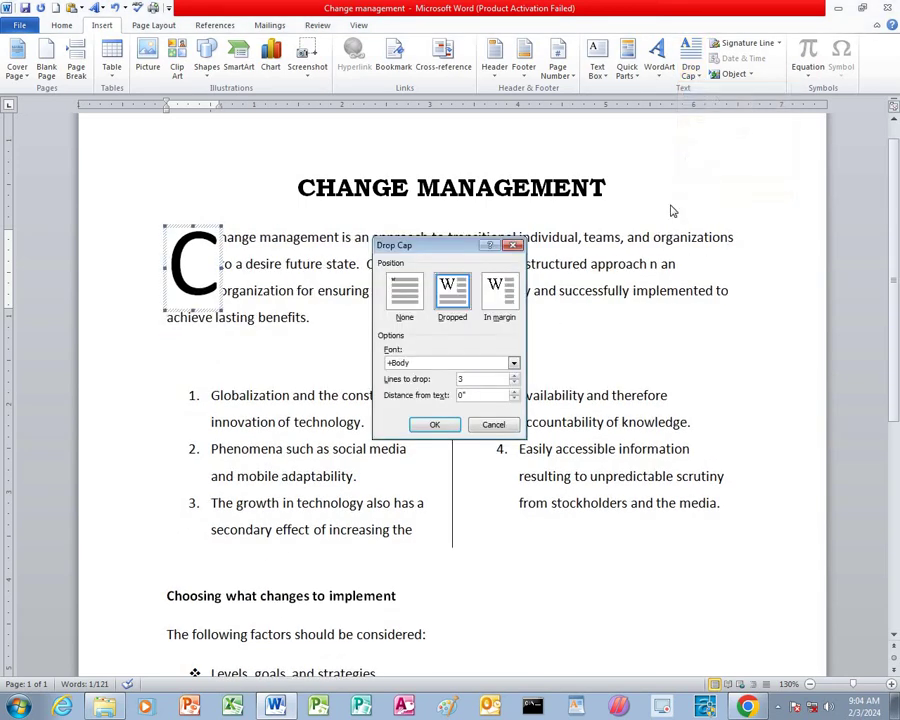
{"action": "left_click", "coordinate": [514, 383]}
{"action": "left_click", "coordinate": [446, 424]}
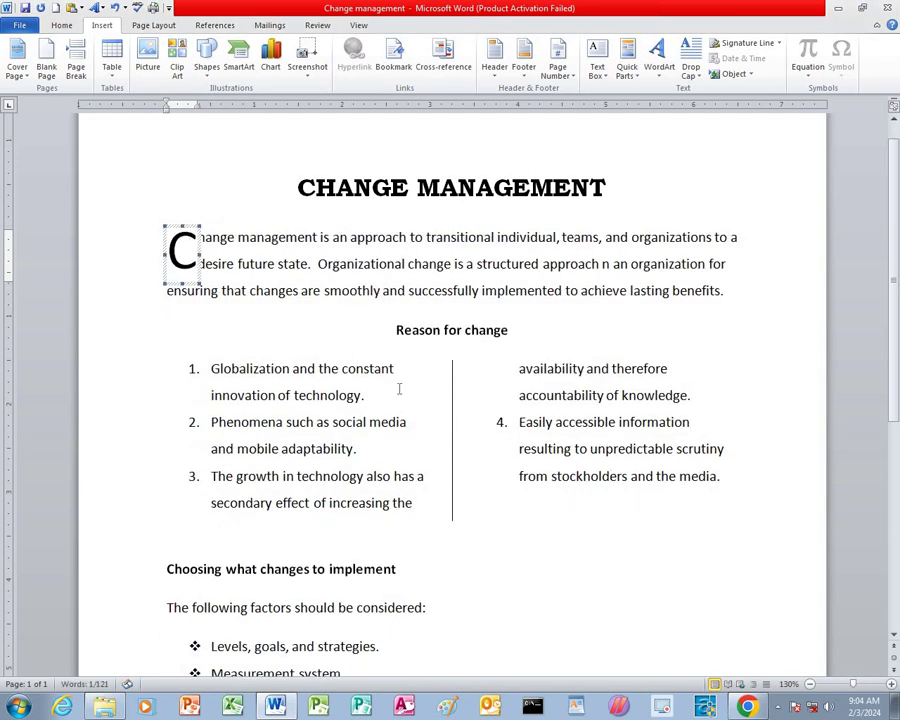
{"action": "left_click", "coordinate": [399, 390]}
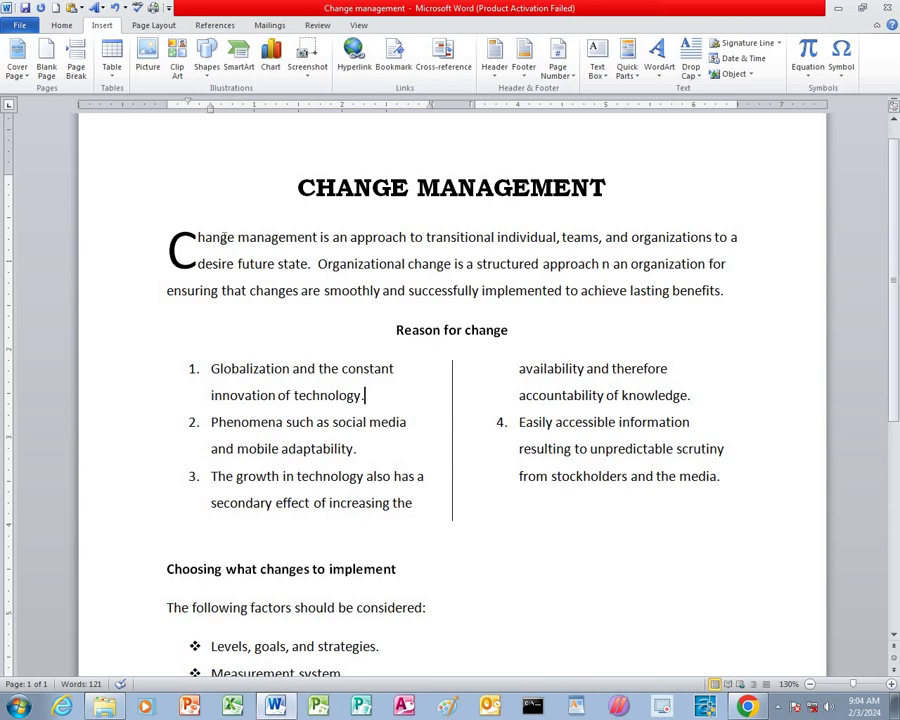
{"action": "scroll", "coordinate": [449, 392], "scroll_direction": "down", "scroll_amount": 5}
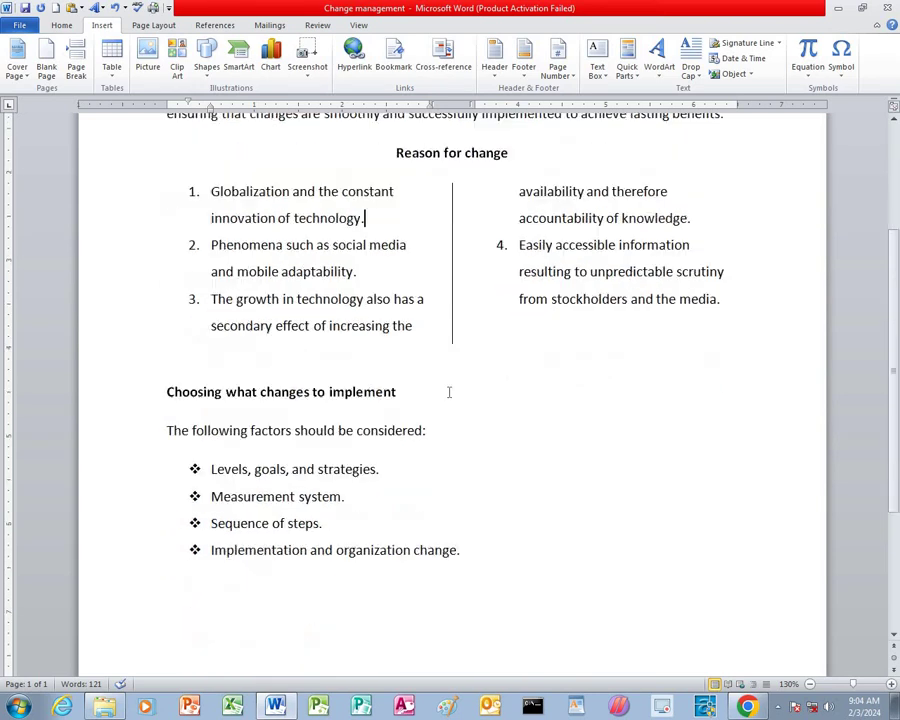
{"action": "scroll", "coordinate": [449, 392], "scroll_direction": "up", "scroll_amount": 6}
{"action": "scroll", "coordinate": [477, 391], "scroll_direction": "down", "scroll_amount": 1}
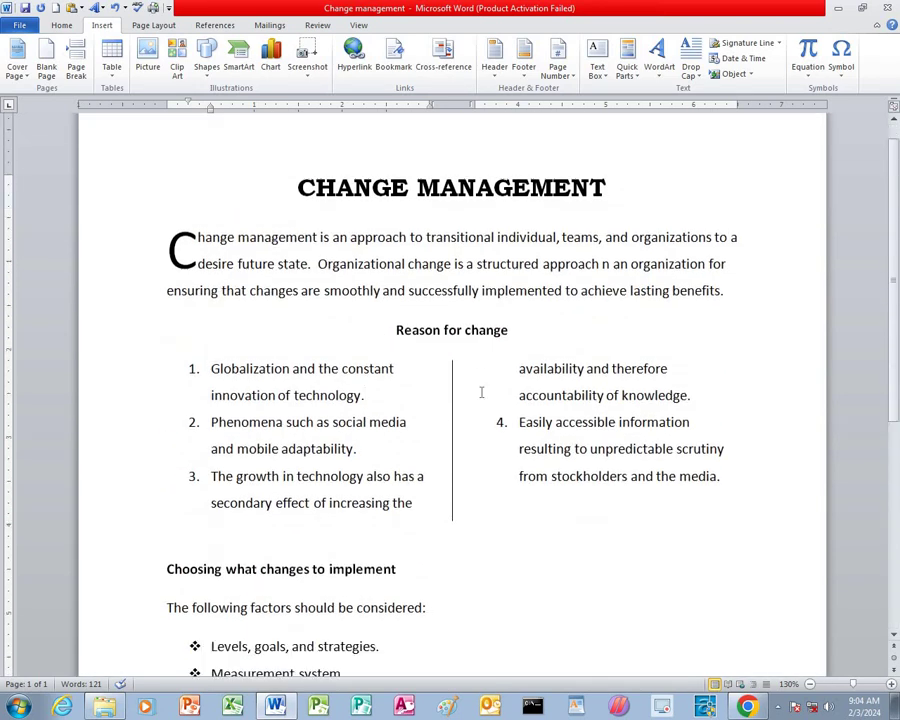